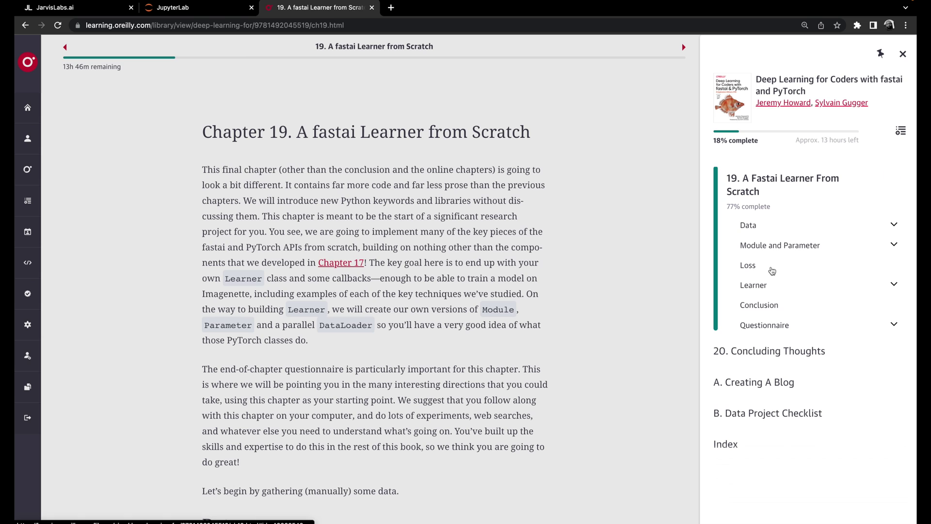
# Read the book's from-scratch Learner class code, then switch to fastai's learner.py source.
pyautogui.click(760, 288)
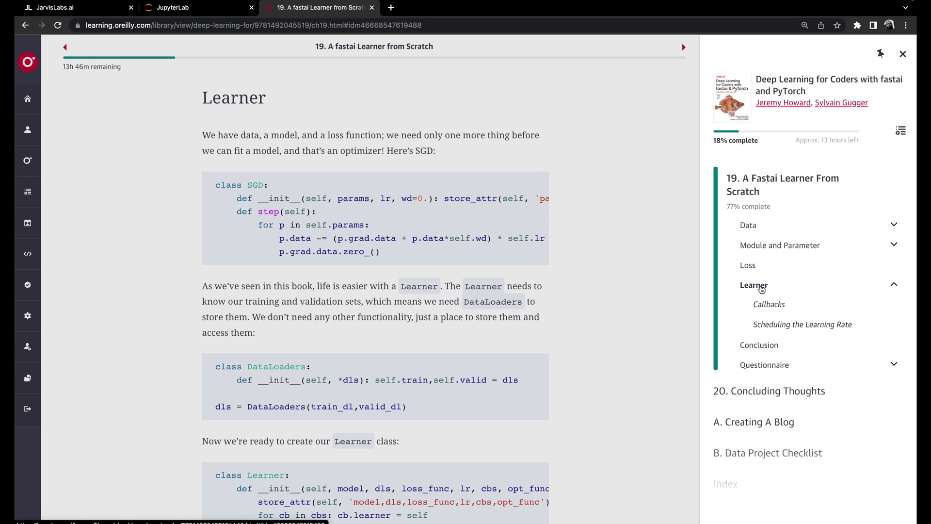
pyautogui.scroll(-5, 472, 333)
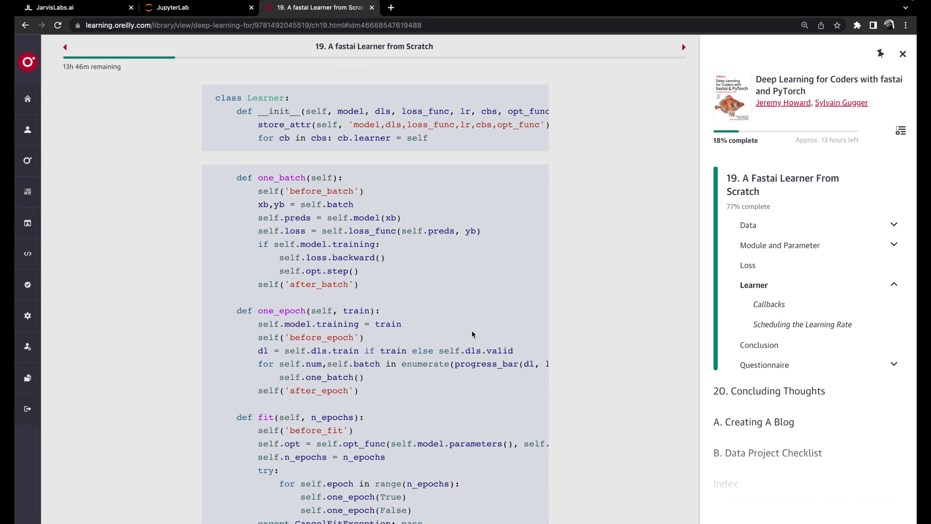
pyautogui.scroll(-2, 300, 308)
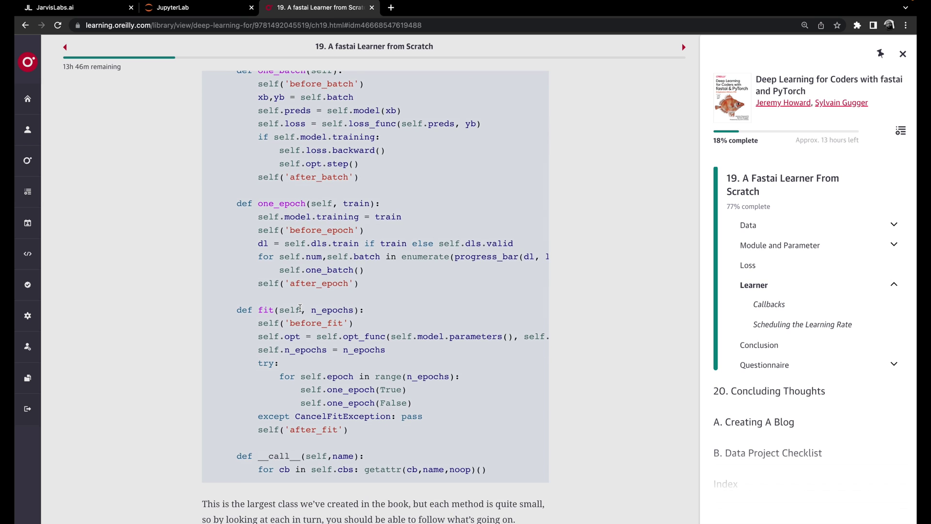
pyautogui.scroll(2, 300, 309)
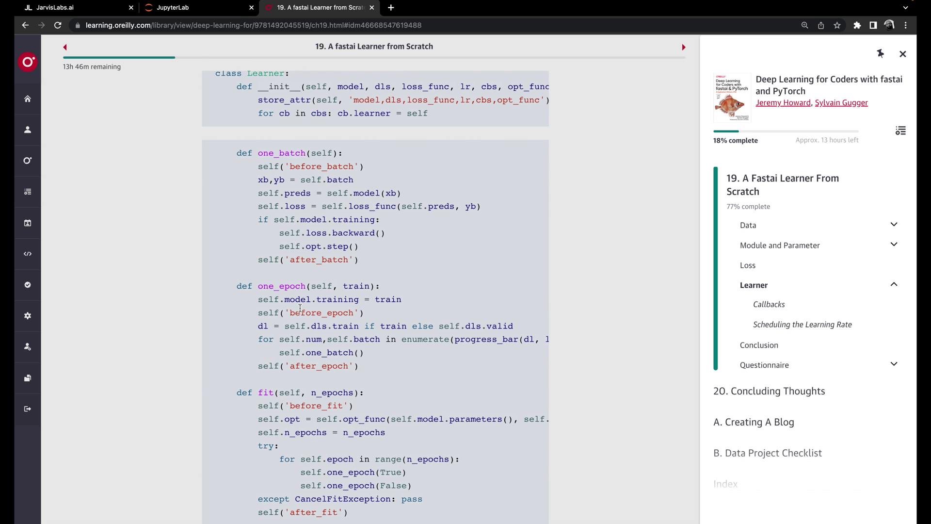
pyautogui.hotkey('ctrl', 'Left')
pyautogui.scroll(8, 299, 309)
pyautogui.scroll(-3, 301, 309)
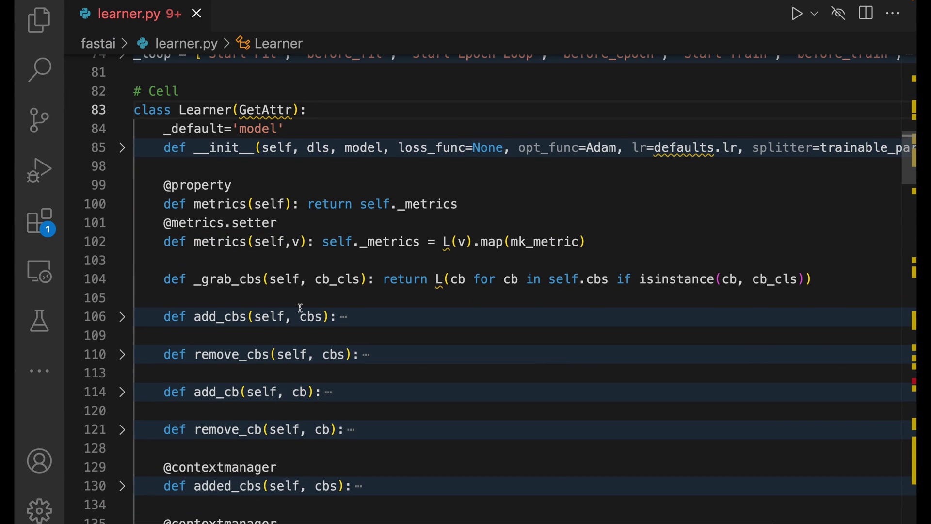
# Compare learner.py's real Learner class with the book's version, then bring up the 19_learner notebook.
pyautogui.hotkey('ctrl', 'Right')
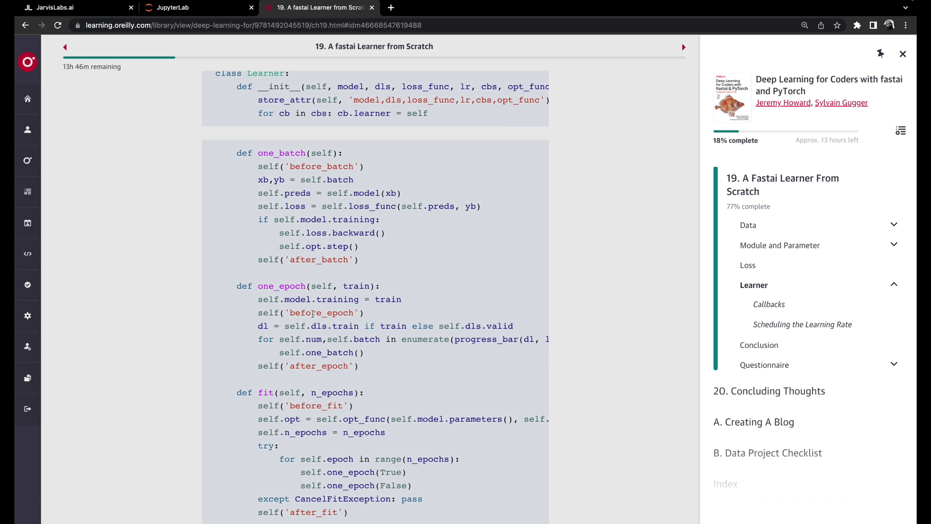
pyautogui.hotkey('ctrl', 'Left')
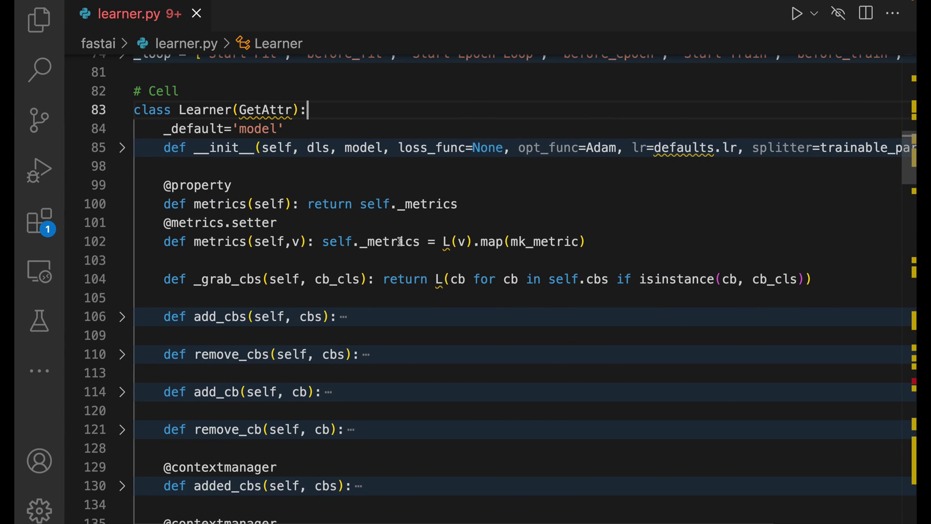
pyautogui.scroll(-1, 298, 466)
pyautogui.scroll(-2, 299, 466)
pyautogui.scroll(4, 299, 466)
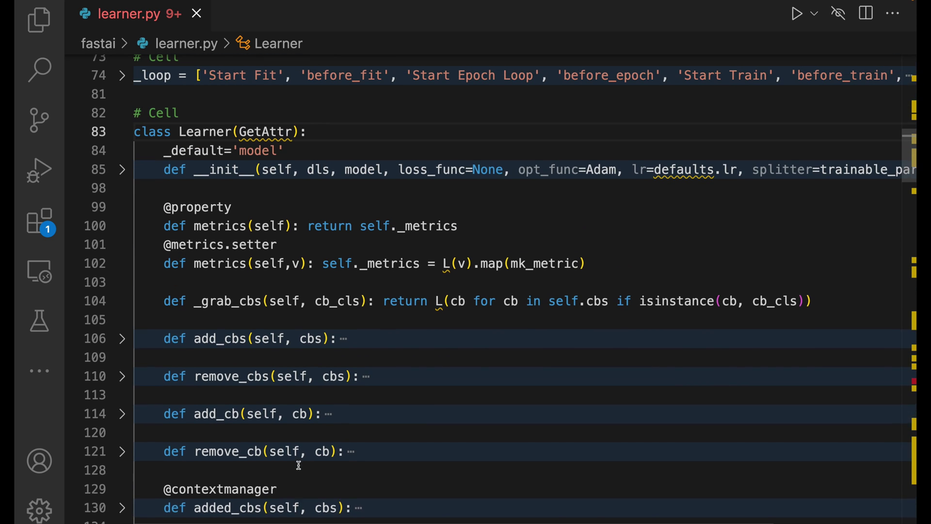
pyautogui.scroll(1, 299, 466)
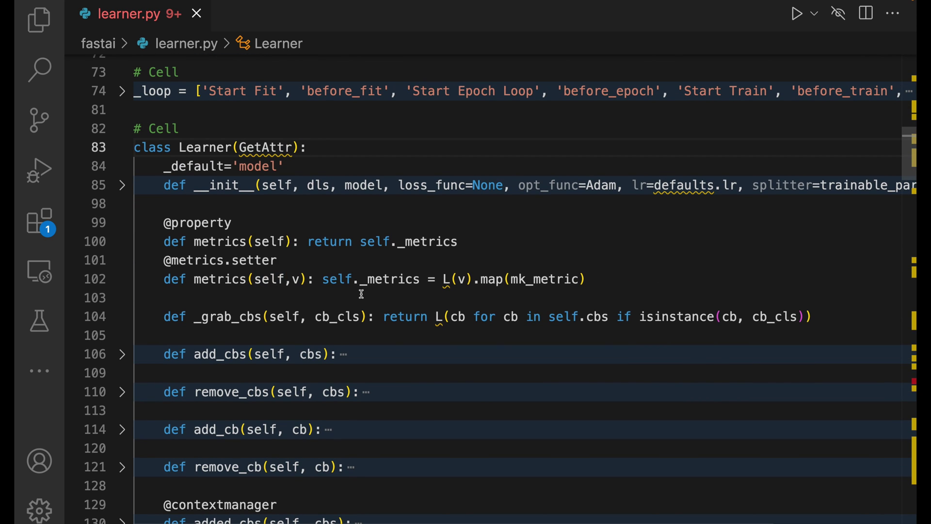
pyautogui.hotkey('ctrl', 'Right')
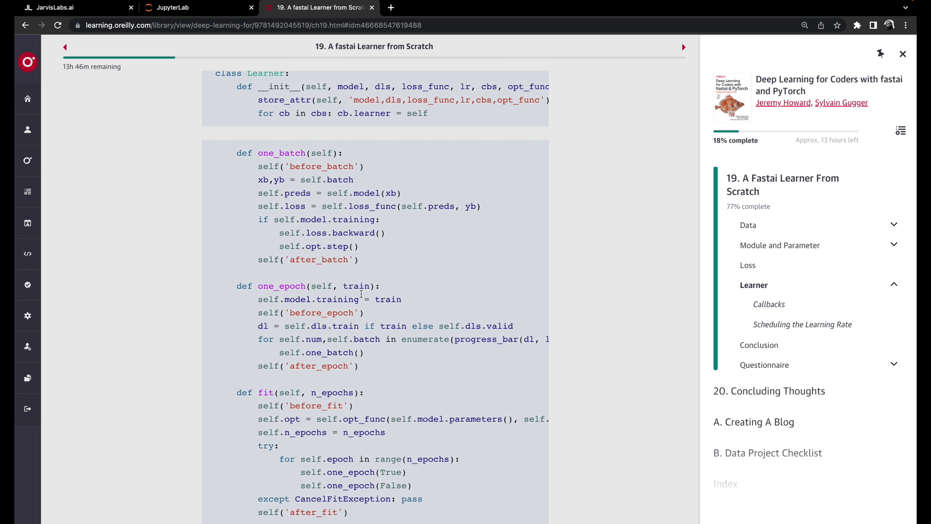
pyautogui.click(179, 13)
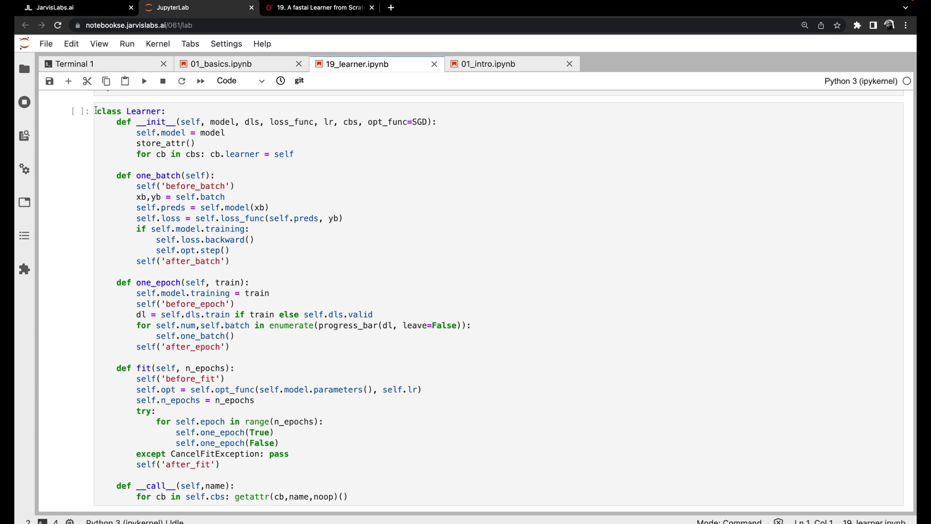
pyautogui.moveTo(96, 111)
pyautogui.mouseDown()
pyautogui.moveTo(195, 143)
pyautogui.moveTo(254, 240)
pyautogui.moveTo(357, 496)
pyautogui.mouseUp()
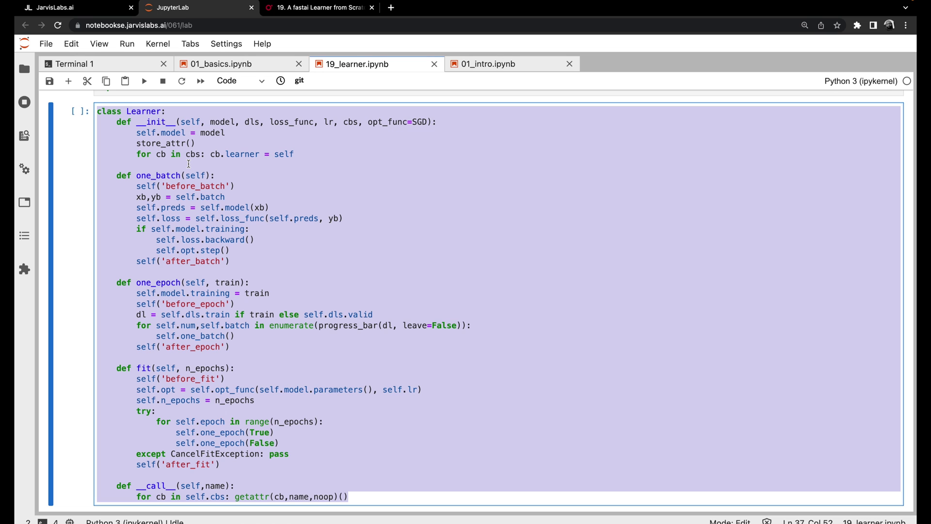
pyautogui.click(117, 119)
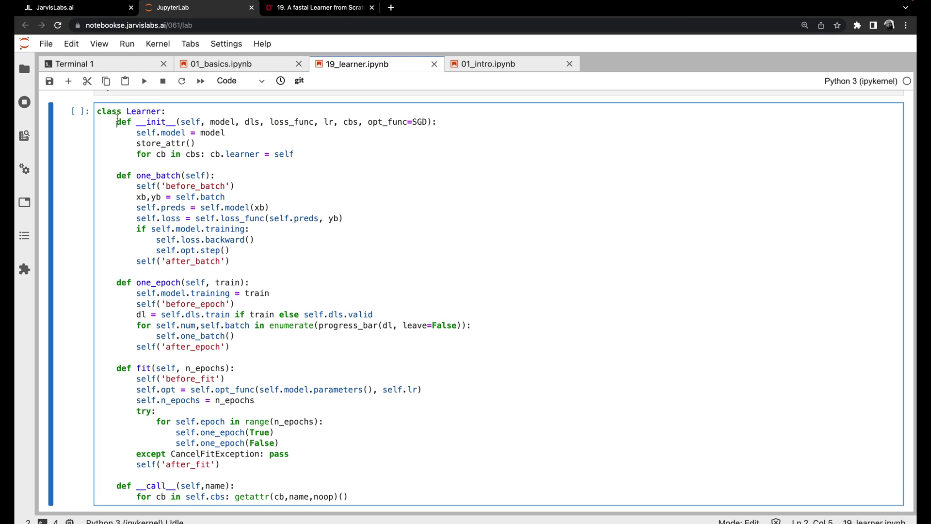
pyautogui.moveTo(117, 121); pyautogui.dragTo(437, 123)
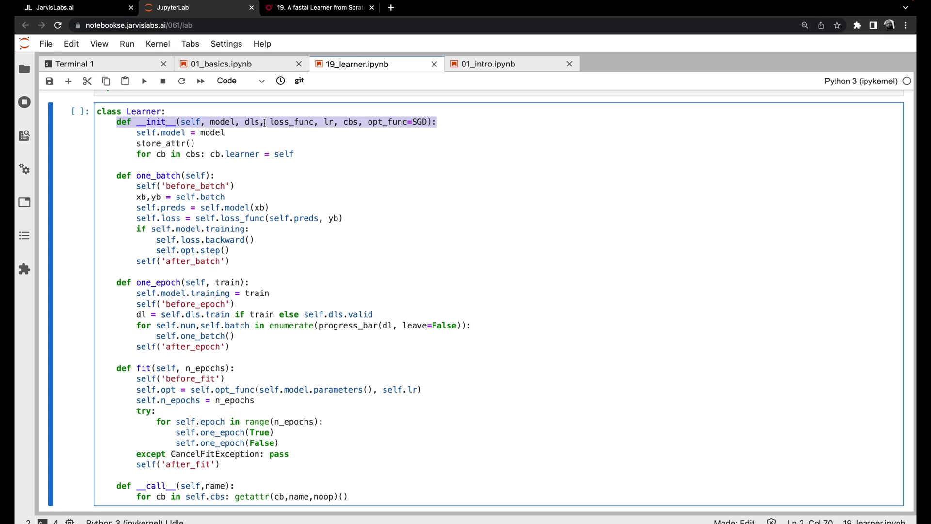
pyautogui.doubleClick(225, 121)
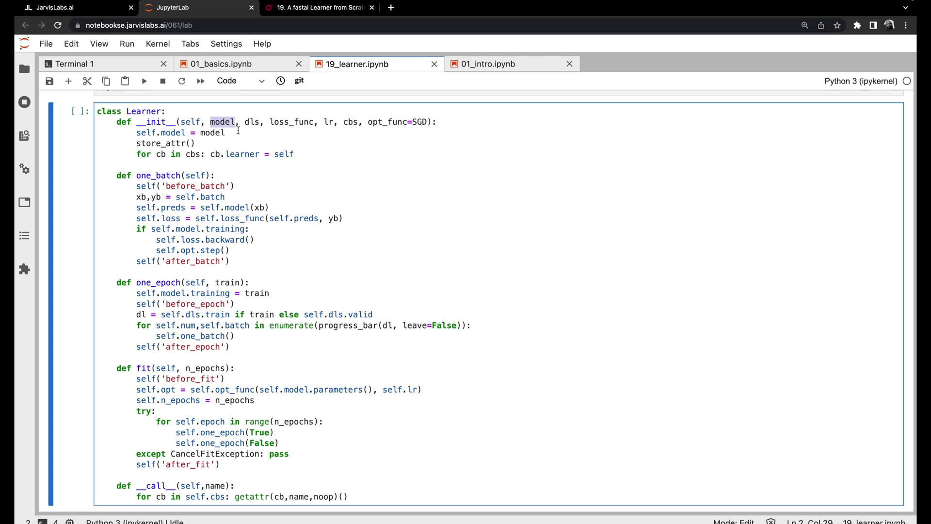
pyautogui.click(237, 131)
pyautogui.press('shift+super+Left')
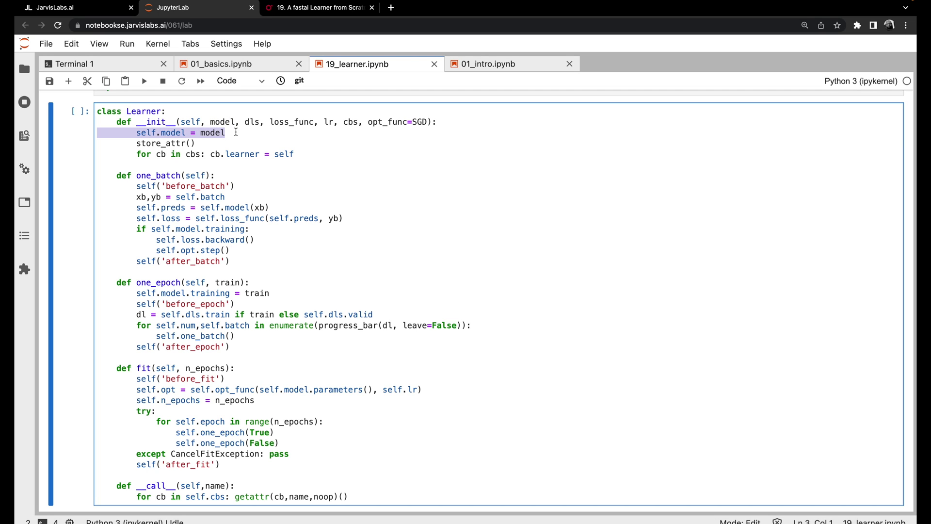
pyautogui.click(236, 131)
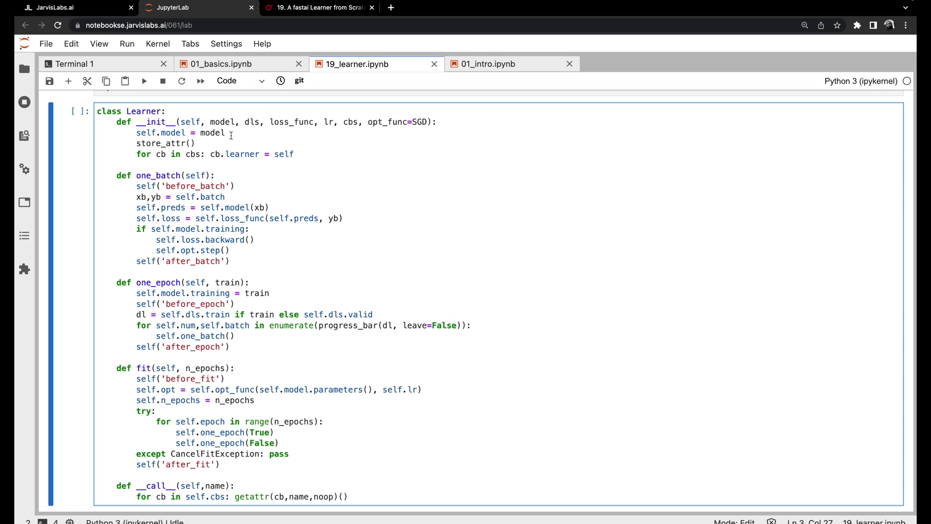
pyautogui.press('shift+super+Left')
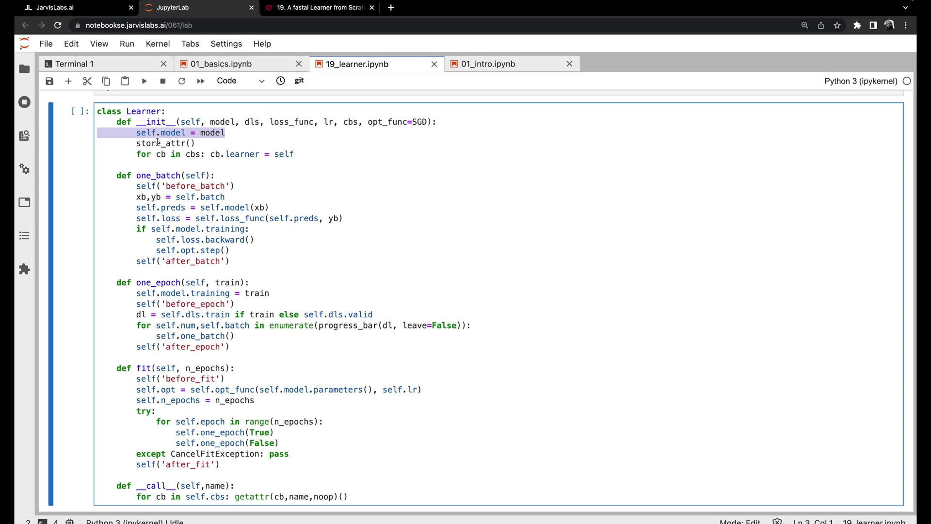
pyautogui.doubleClick(157, 143)
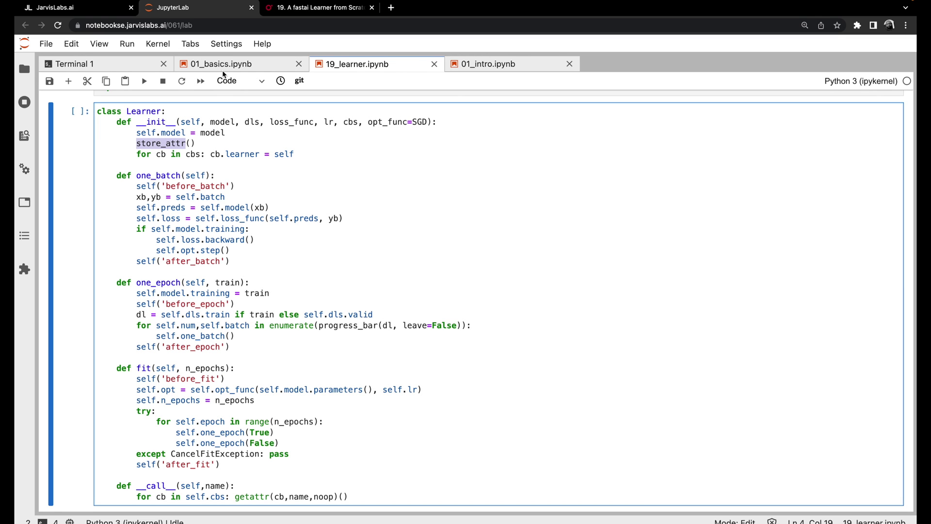
# Search the 01_basics notebook for store_attr to check how it works.
pyautogui.click(255, 64)
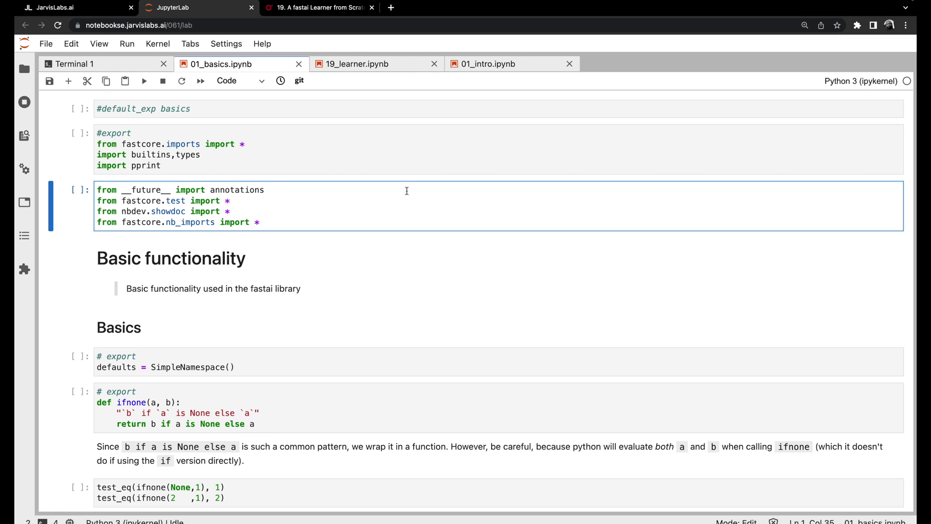
pyautogui.hotkey('ctrl', 'f')
pyautogui.write('store_attr')
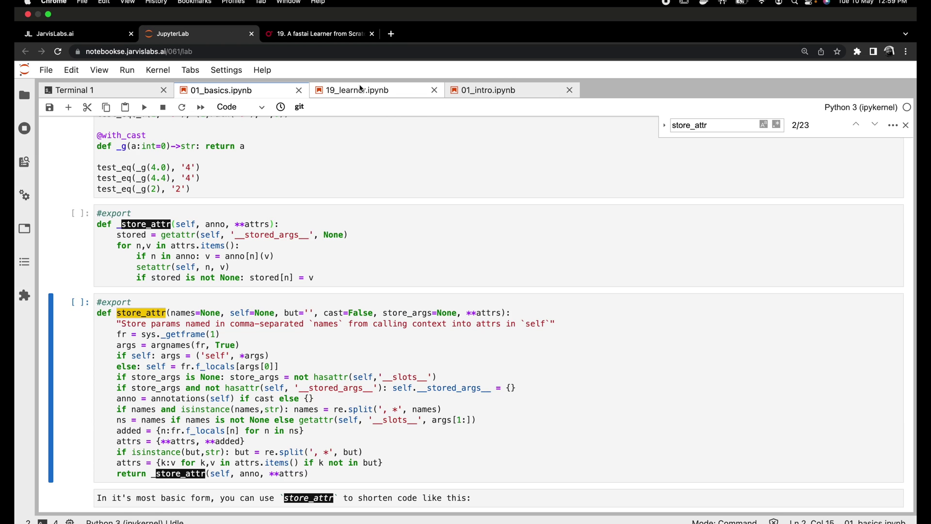
# In 19_learner, delete the redundant self.model = model line and highlight the cbs parameter.
pyautogui.click(359, 87)
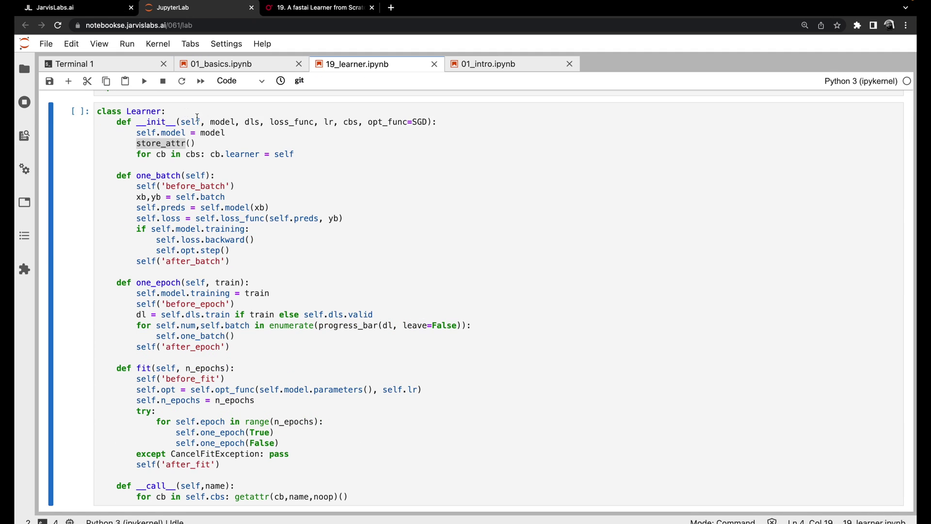
pyautogui.moveTo(180, 122); pyautogui.dragTo(428, 122)
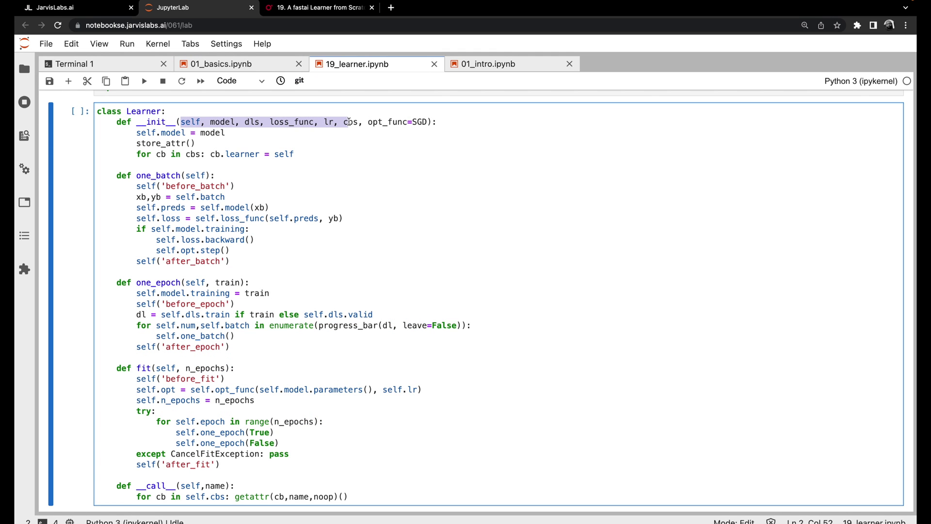
pyautogui.doubleClick(149, 134)
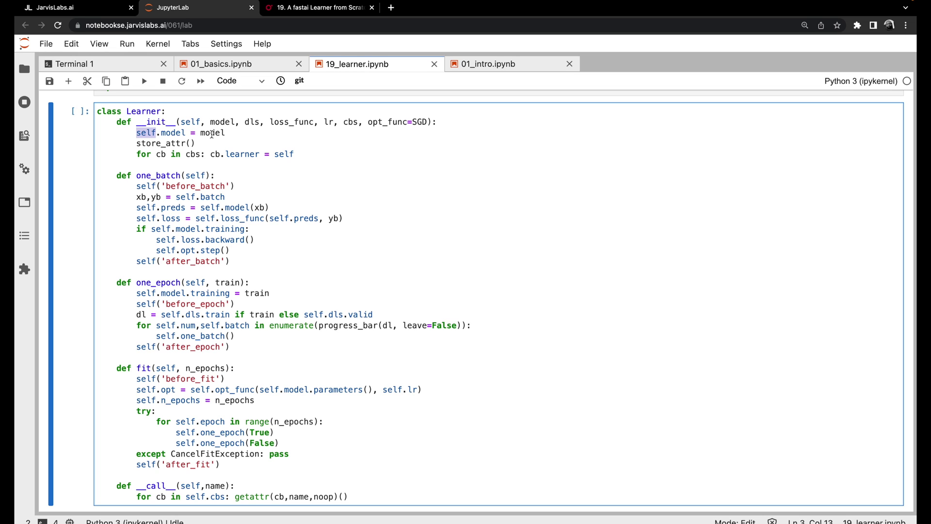
pyautogui.press('super+Right')
pyautogui.press('shift+super+Left')
pyautogui.press('BackSpace')
pyautogui.press('BackSpace')
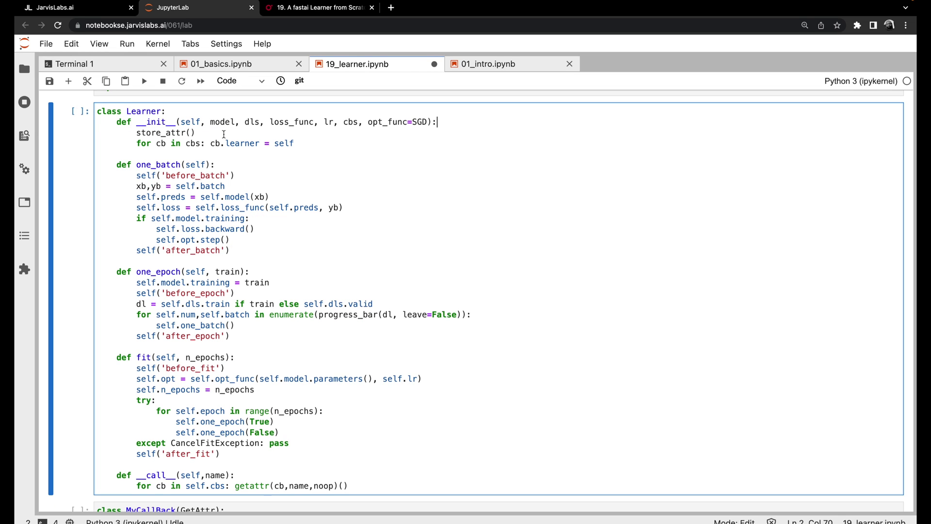
pyautogui.click(352, 123)
pyautogui.doubleClick(352, 123)
pyautogui.scroll(1, 352, 122)
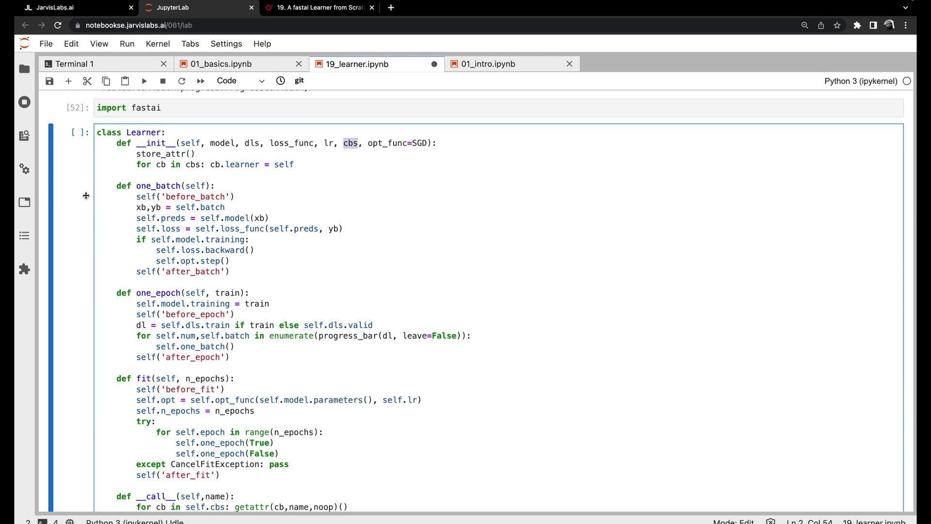
pyautogui.press('Escape')
pyautogui.press('a')
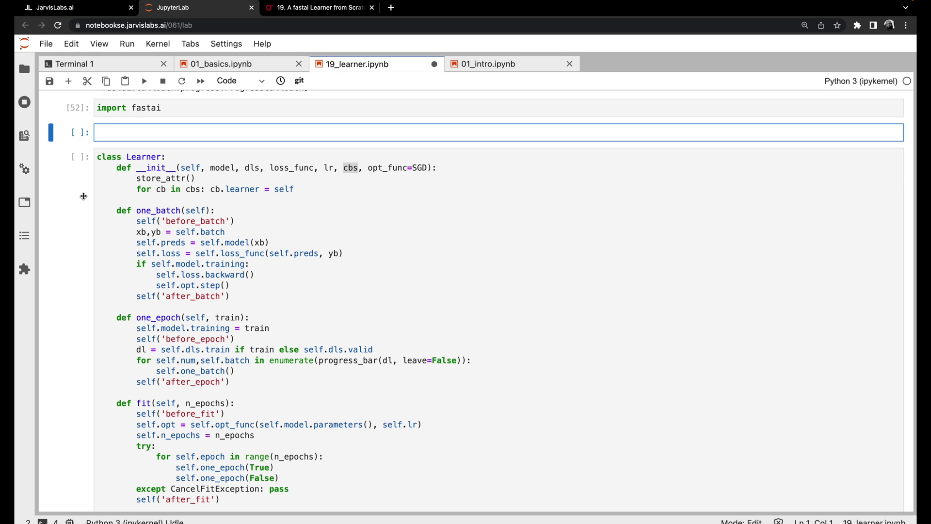
pyautogui.write('def')
pyautogui.press('Tab')
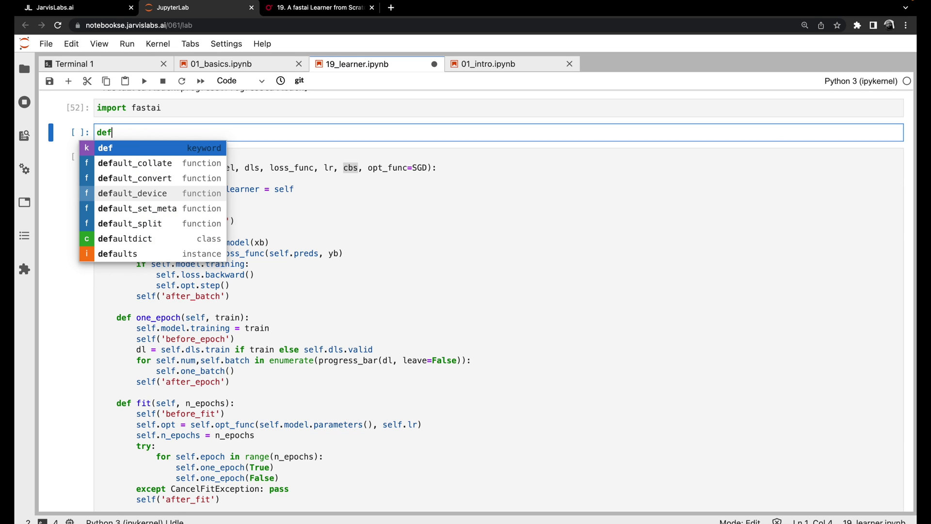
pyautogui.press('Down')
pyautogui.press('Down')
pyautogui.press('Down')
pyautogui.press('Down')
pyautogui.press('Down')
pyautogui.press('Down')
pyautogui.press('Down')
pyautogui.press('Return')
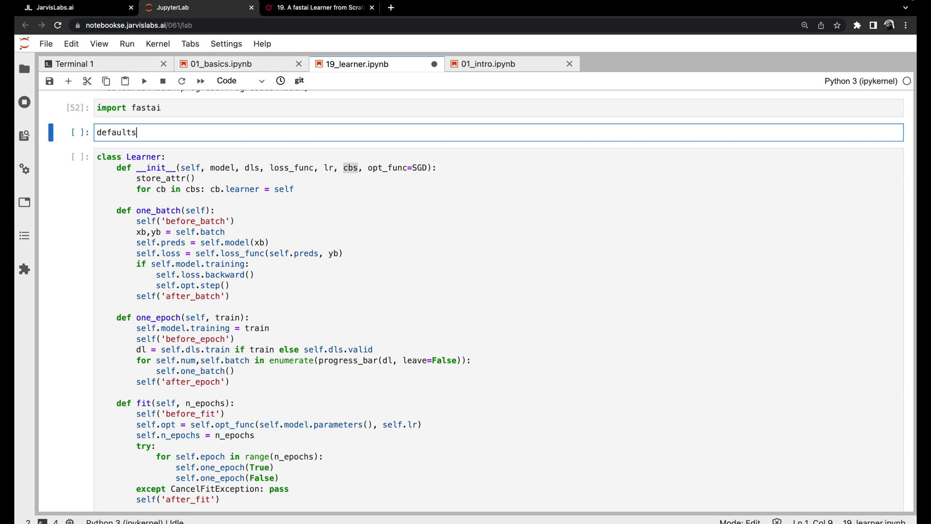
pyautogui.write('.callbacks')
pyautogui.hotkey('shift', 'Return')
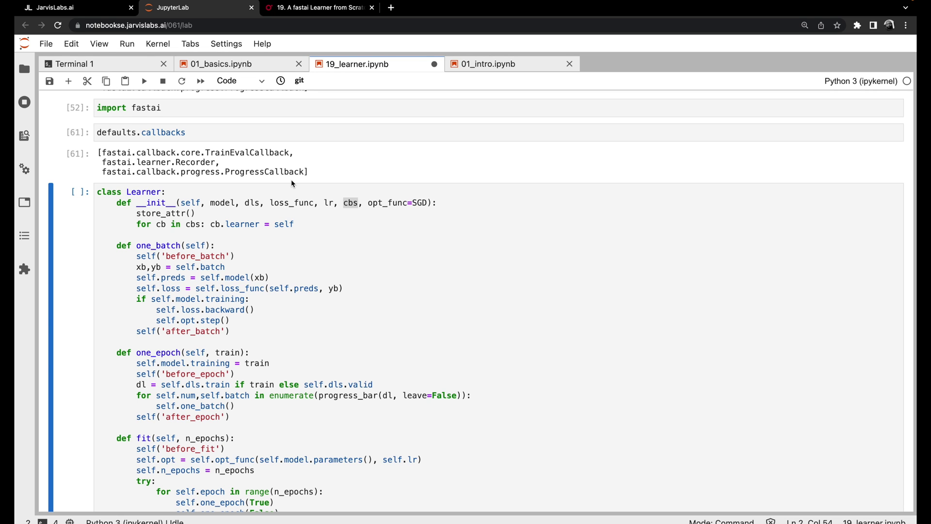
pyautogui.scroll(-1, 291, 179)
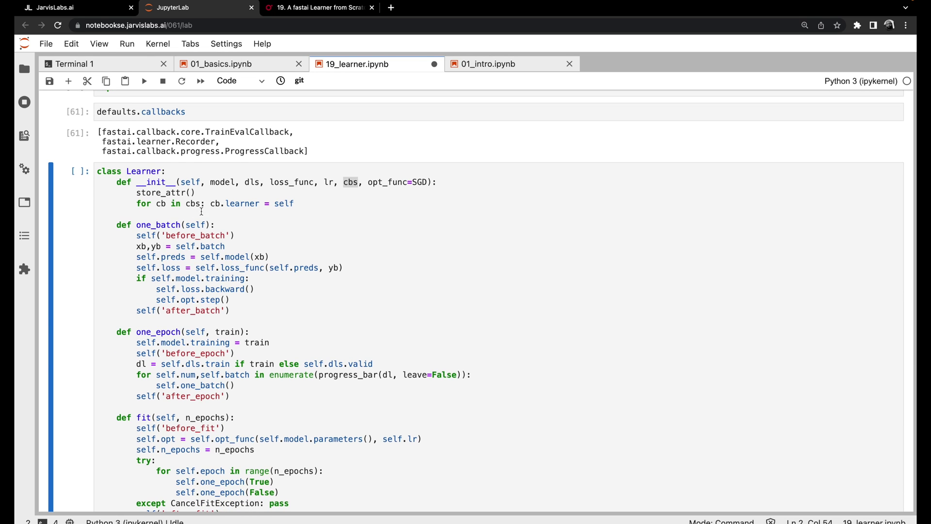
pyautogui.moveTo(201, 202); pyautogui.dragTo(138, 203)
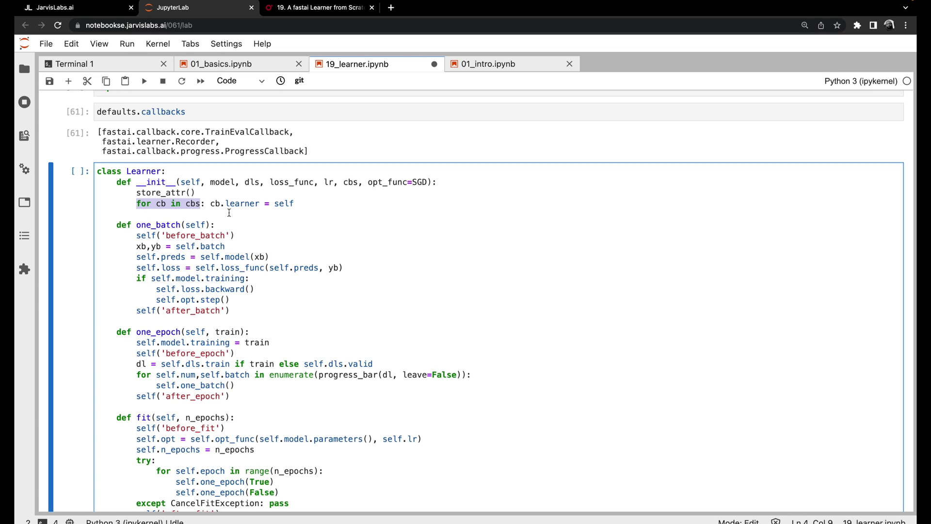
pyautogui.doubleClick(215, 204)
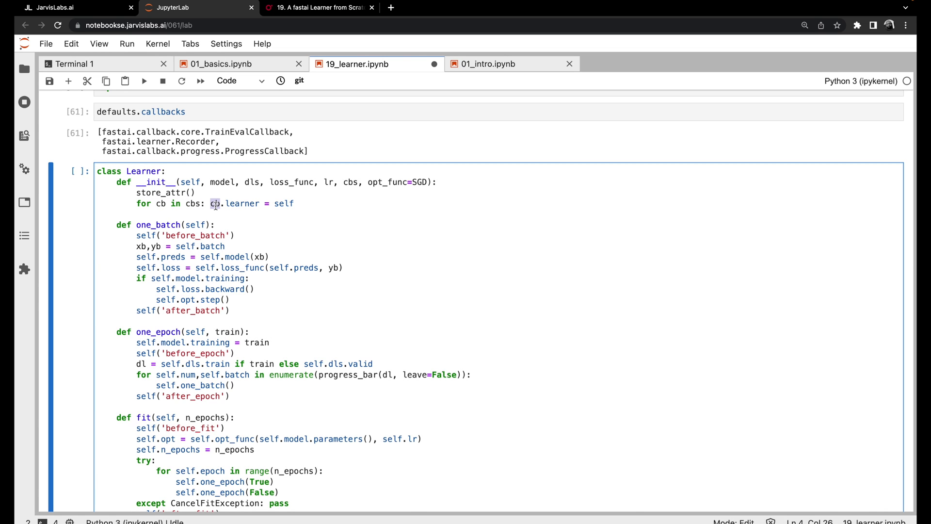
pyautogui.doubleClick(245, 204)
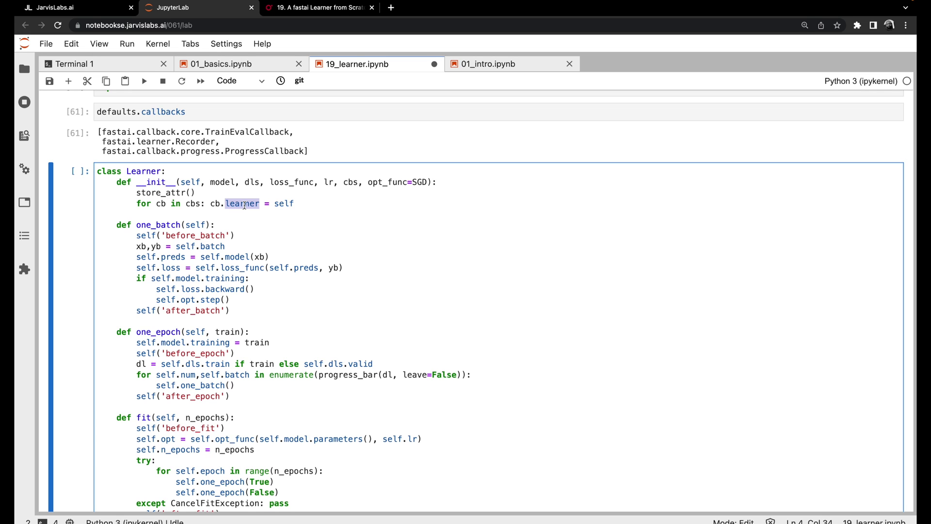
pyautogui.doubleClick(247, 205)
pyautogui.doubleClick(139, 172)
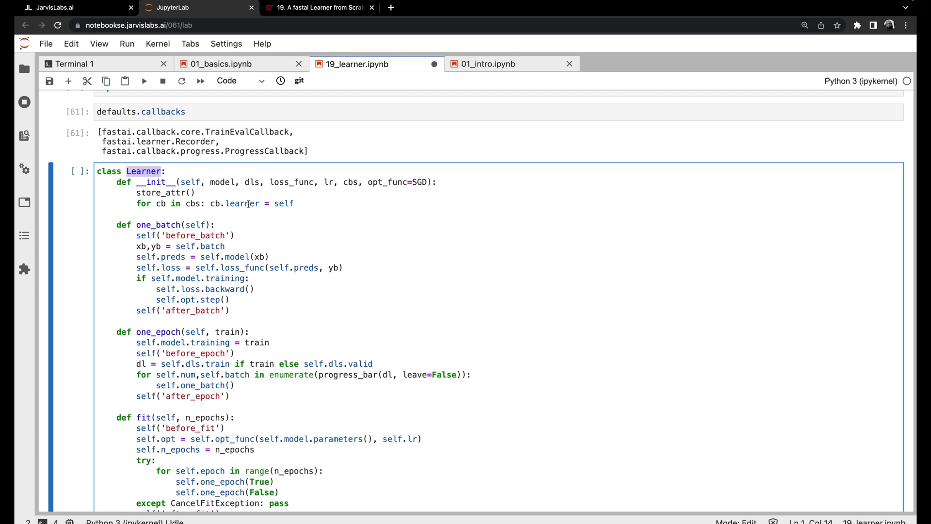
pyautogui.scroll(-1, 250, 206)
pyautogui.scroll(-2, 247, 240)
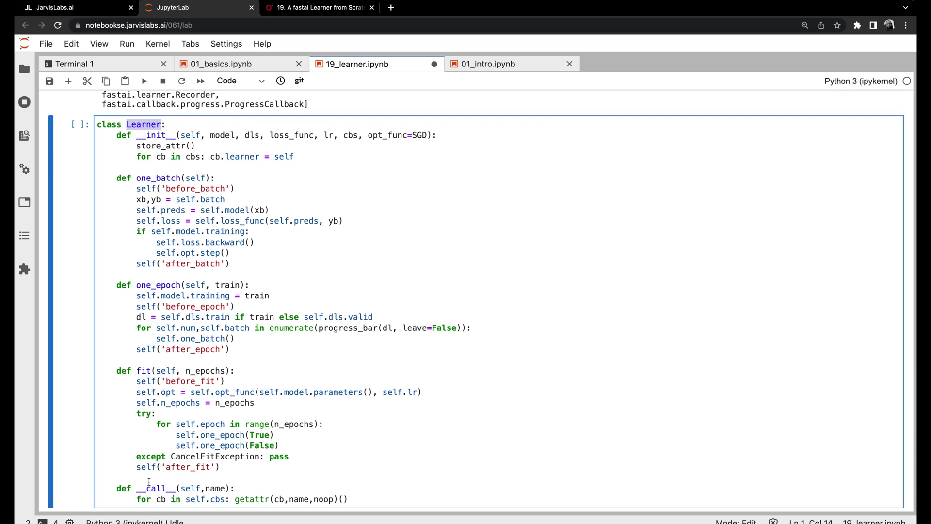
# Save the 19_learner notebook and highlight fit's before_fit callback line.
pyautogui.click(141, 373)
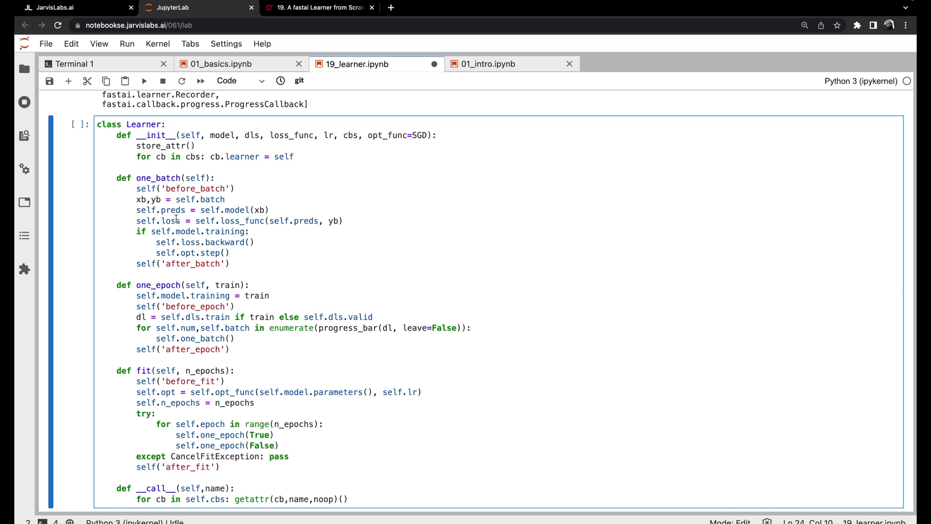
pyautogui.scroll(-1, 176, 218)
pyautogui.scroll(-1, 176, 218)
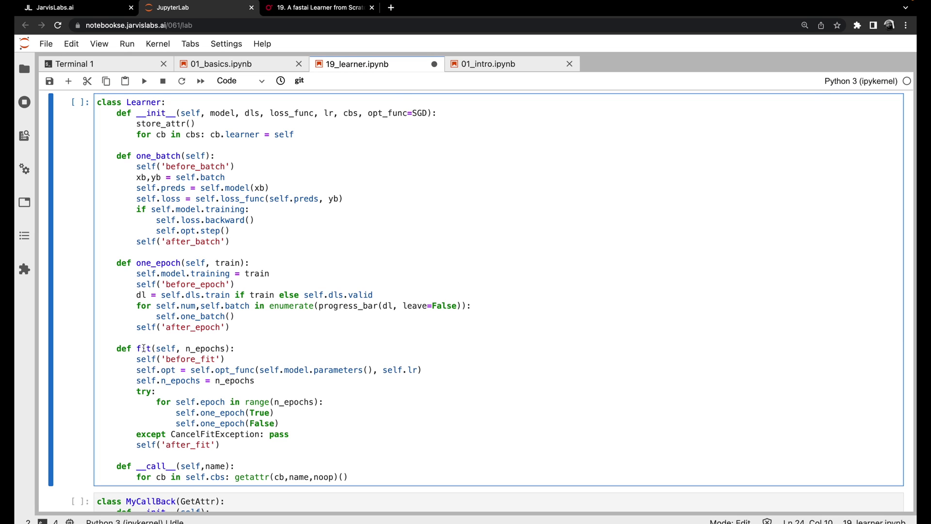
pyautogui.scroll(-1, 143, 349)
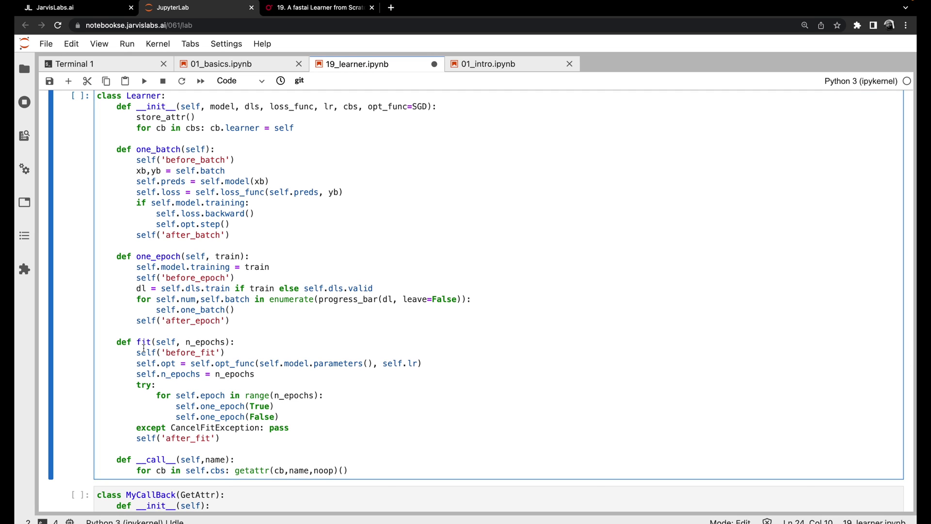
pyautogui.scroll(-1, 144, 349)
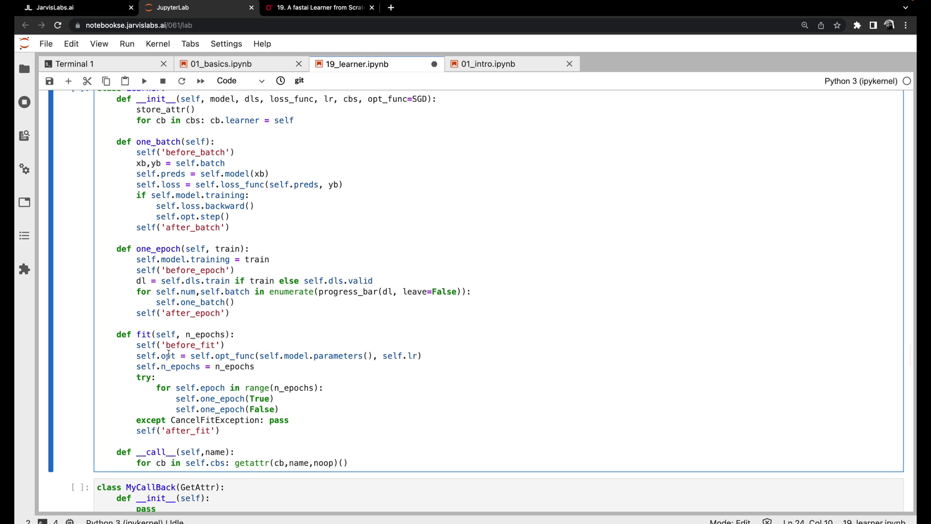
pyautogui.scroll(-3, 143, 348)
pyautogui.click(131, 316)
pyautogui.hotkey('ctrl', 's')
pyautogui.hotkey('shift', 'End')
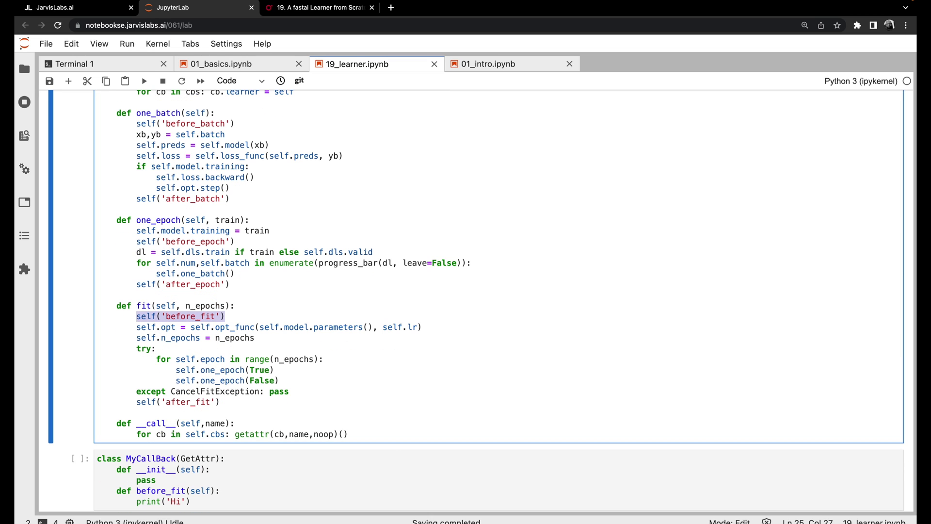
pyautogui.scroll(-4, 159, 294)
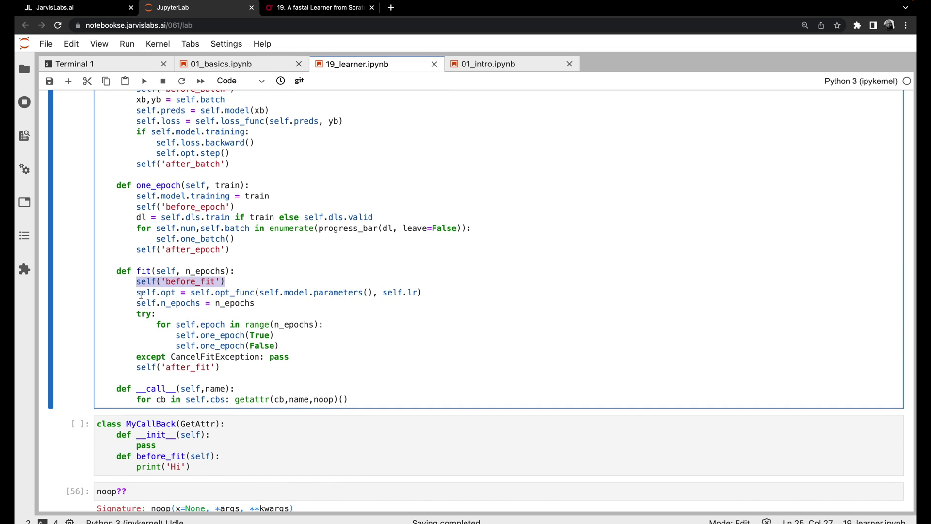
# Walk through the optimizer creation line (opt_func, model parameters) and the n_epochs assignment.
pyautogui.click(137, 293)
pyautogui.hotkey('shift', 'End')
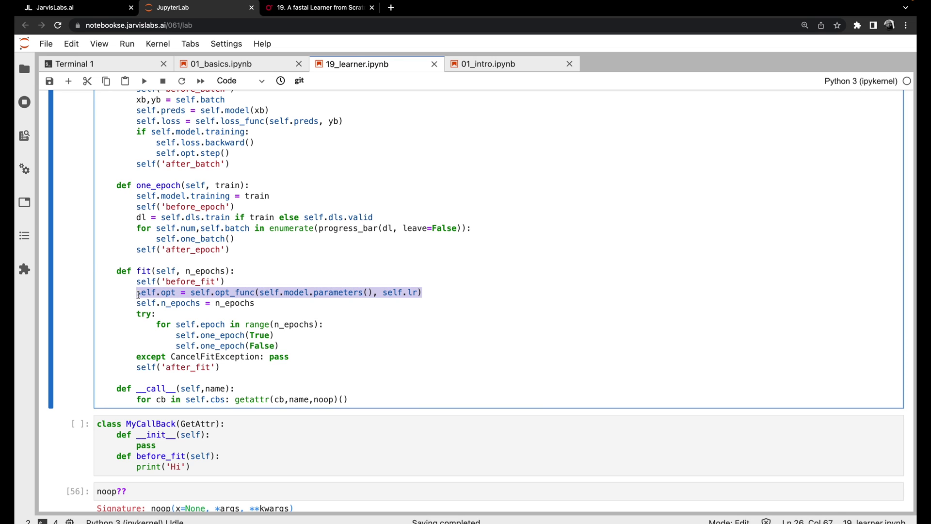
pyautogui.doubleClick(328, 294)
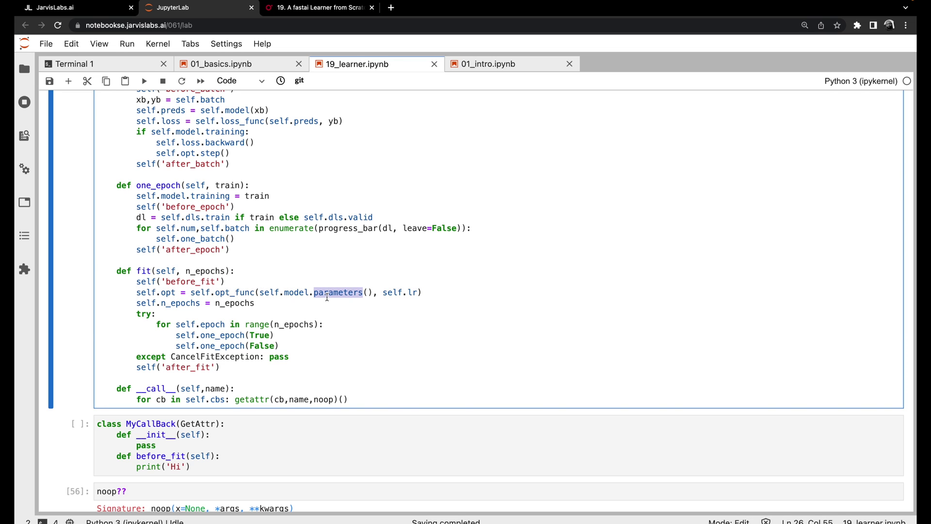
pyautogui.doubleClick(237, 293)
pyautogui.click(419, 292)
pyautogui.moveTo(255, 303); pyautogui.dragTo(137, 306)
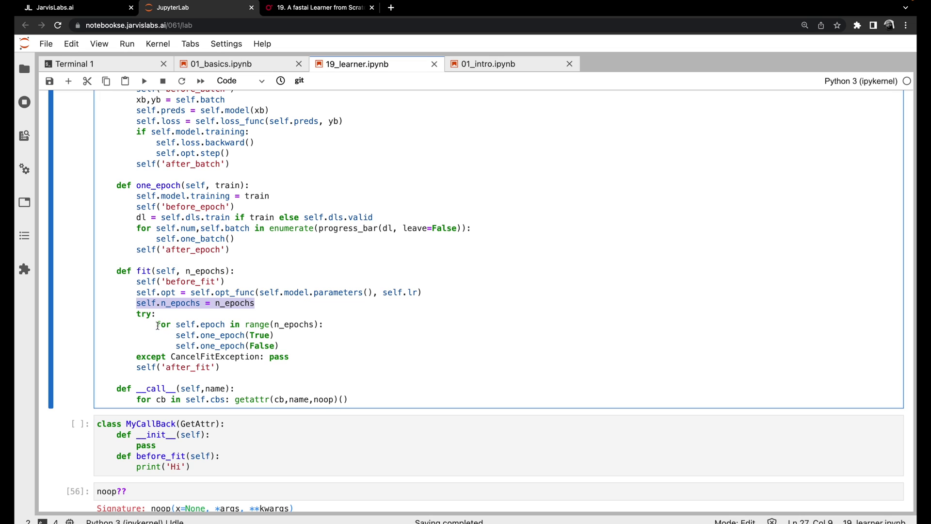
# Explain the epoch loop: one_epoch(True), one_epoch(False) and CancelFitException.
pyautogui.moveTo(158, 325); pyautogui.dragTo(325, 324)
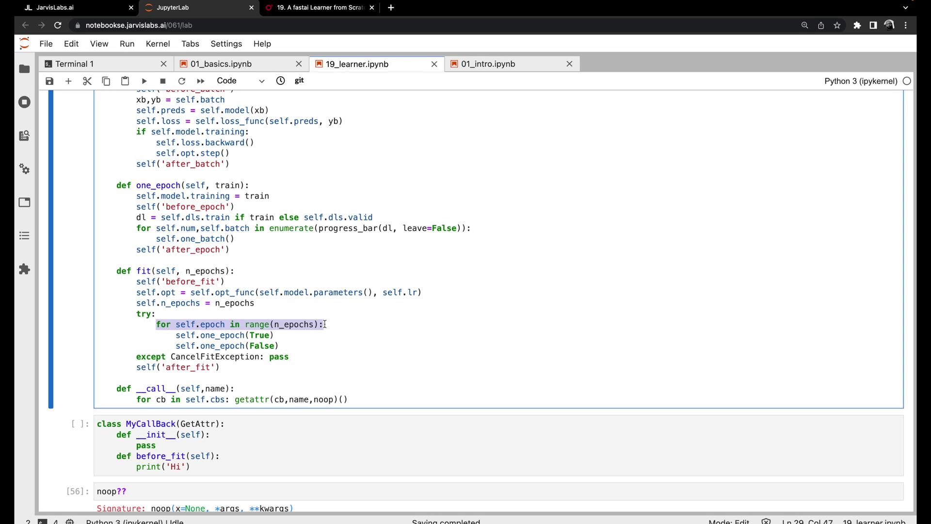
pyautogui.doubleClick(220, 336)
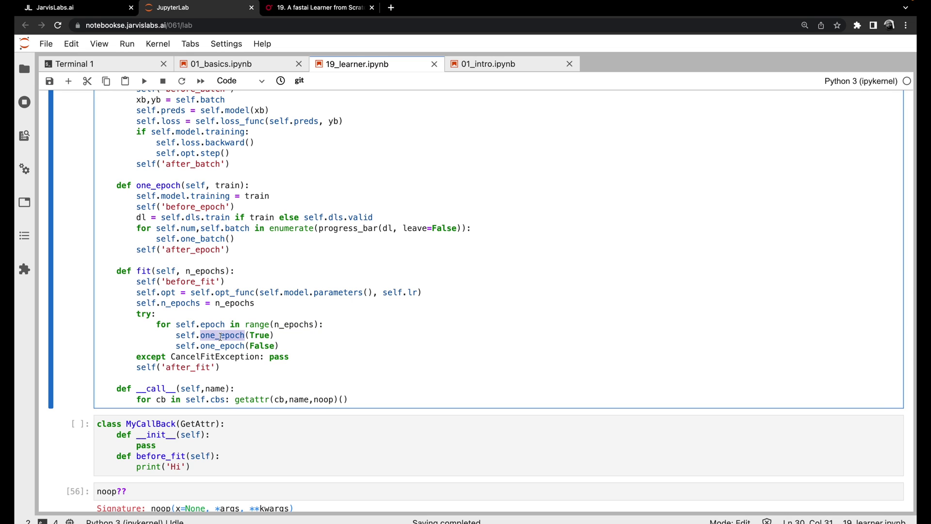
pyautogui.doubleClick(251, 335)
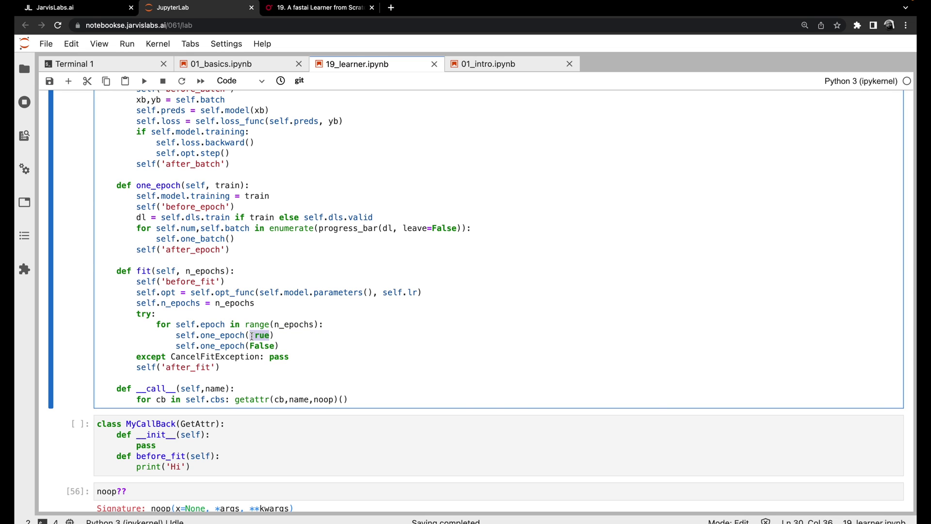
pyautogui.doubleClick(223, 346)
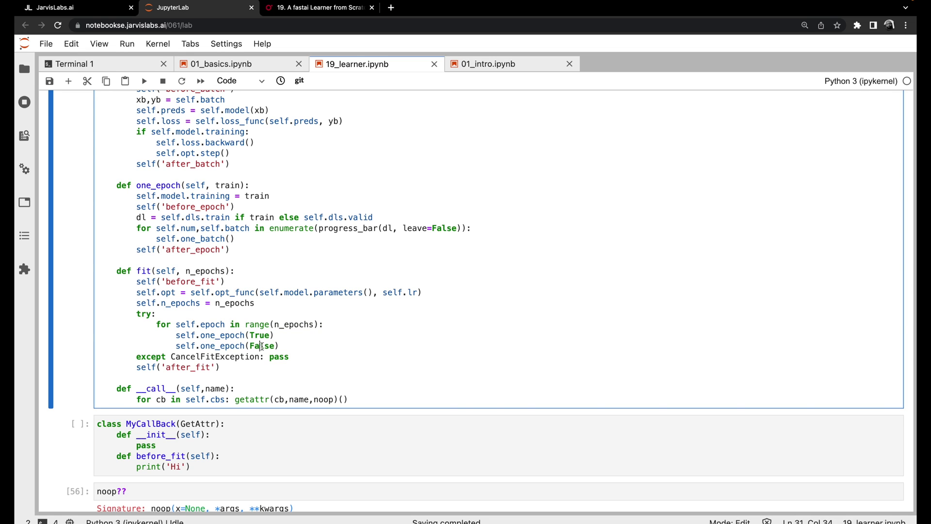
pyautogui.doubleClick(262, 346)
pyautogui.scroll(-1, 218, 327)
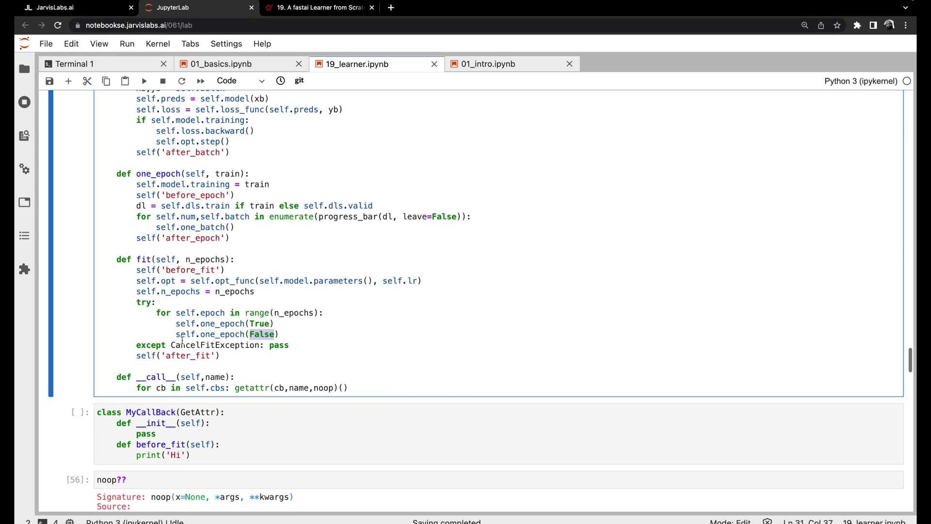
pyautogui.doubleClick(209, 346)
pyautogui.scroll(-1, 209, 346)
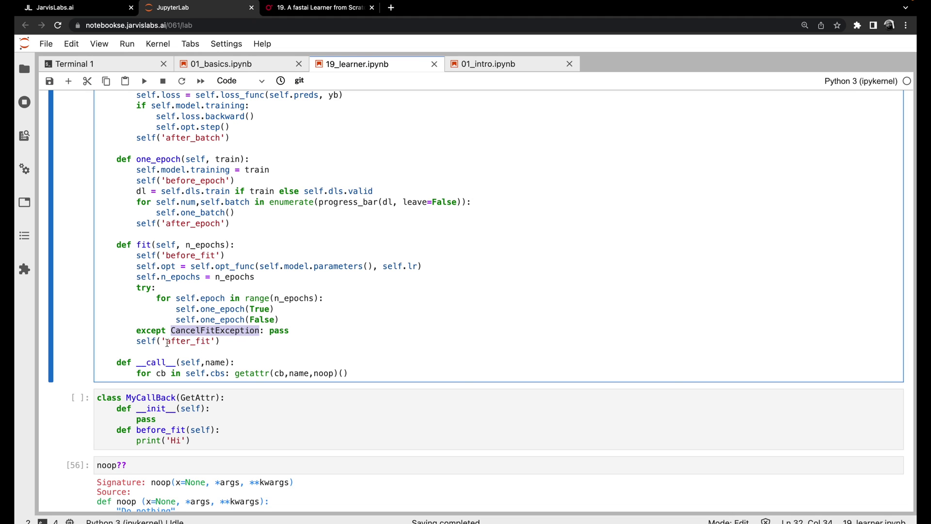
# Highlight the try block and the before_fit and after_fit callback lines around it.
pyautogui.moveTo(133, 340); pyautogui.dragTo(222, 341)
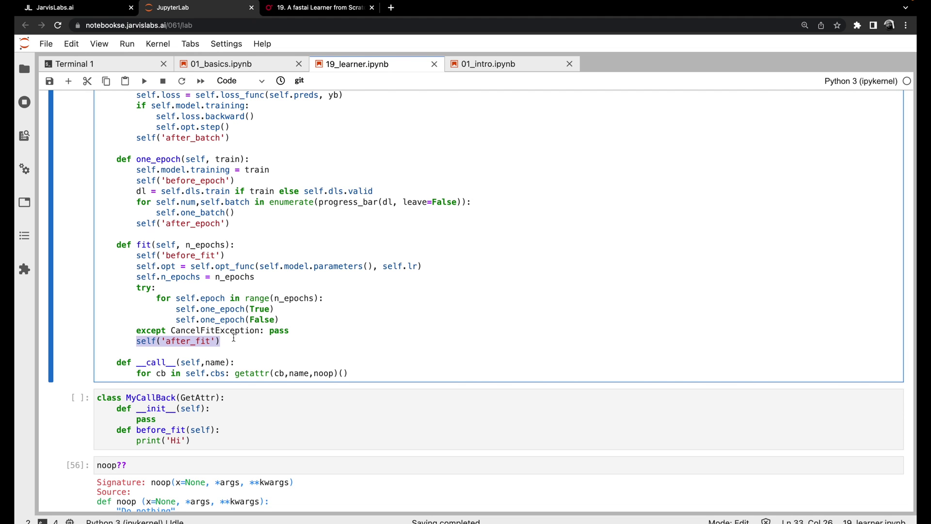
pyautogui.moveTo(294, 333); pyautogui.dragTo(94, 271)
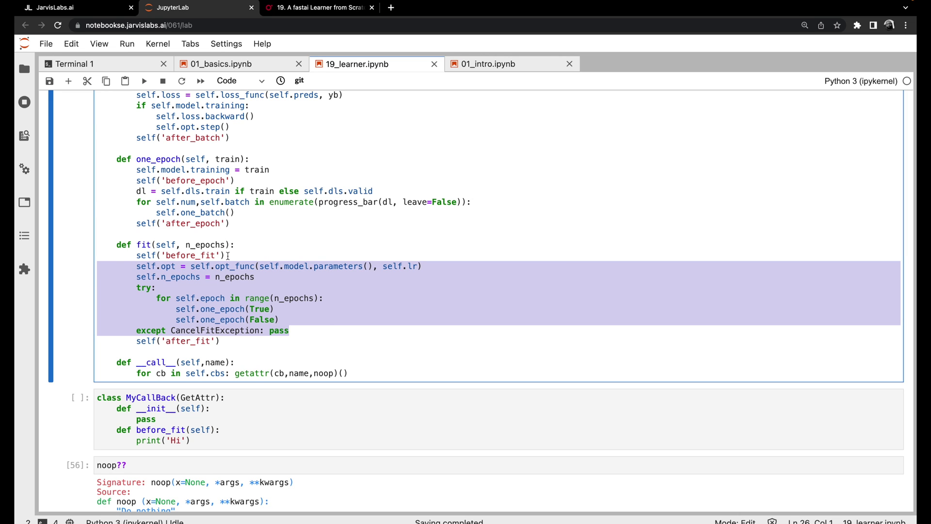
pyautogui.moveTo(226, 255); pyautogui.dragTo(135, 255)
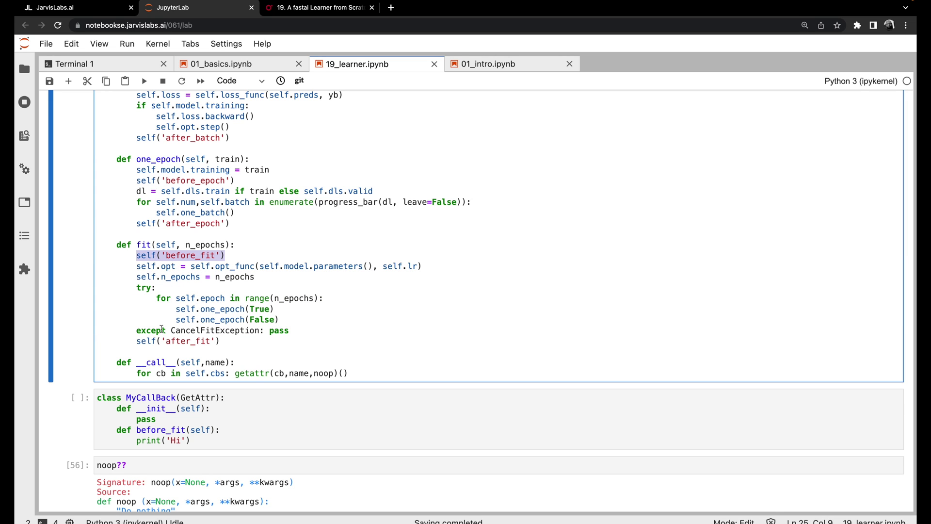
pyautogui.moveTo(136, 341); pyautogui.dragTo(227, 339)
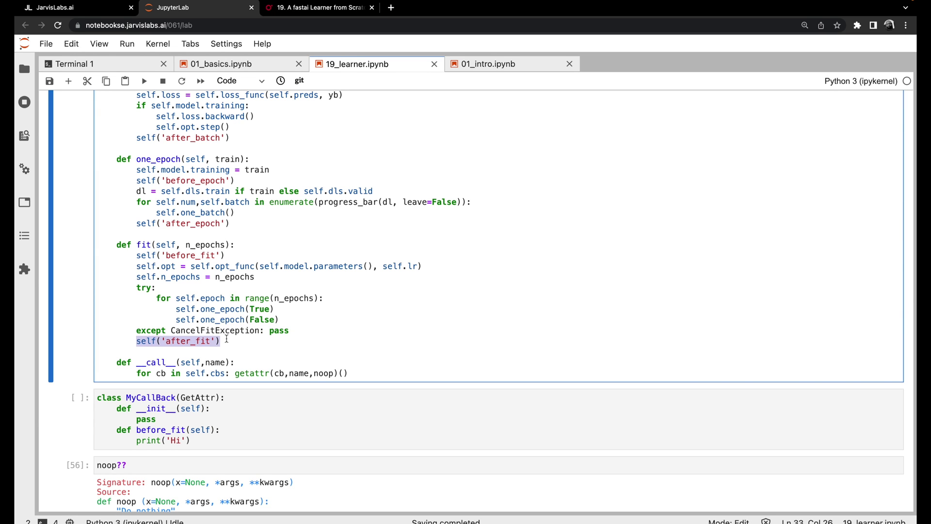
pyautogui.scroll(1, 226, 339)
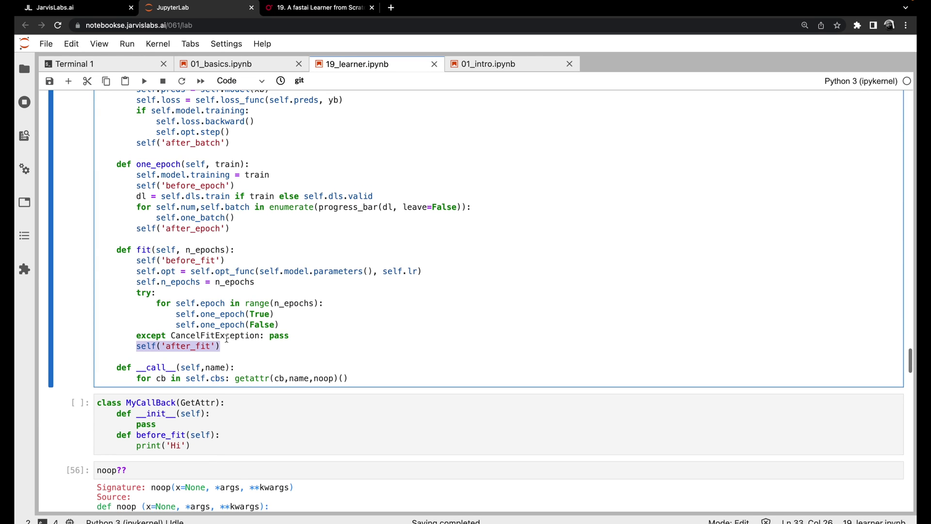
pyautogui.moveTo(159, 263); pyautogui.dragTo(137, 263)
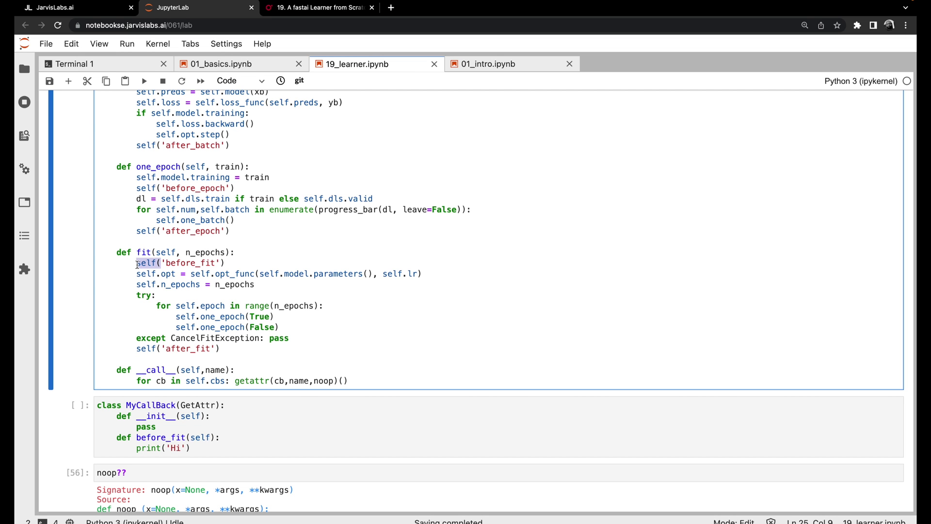
pyautogui.scroll(1, 136, 262)
pyautogui.scroll(3, 134, 240)
pyautogui.scroll(3, 131, 211)
pyautogui.scroll(1, 129, 191)
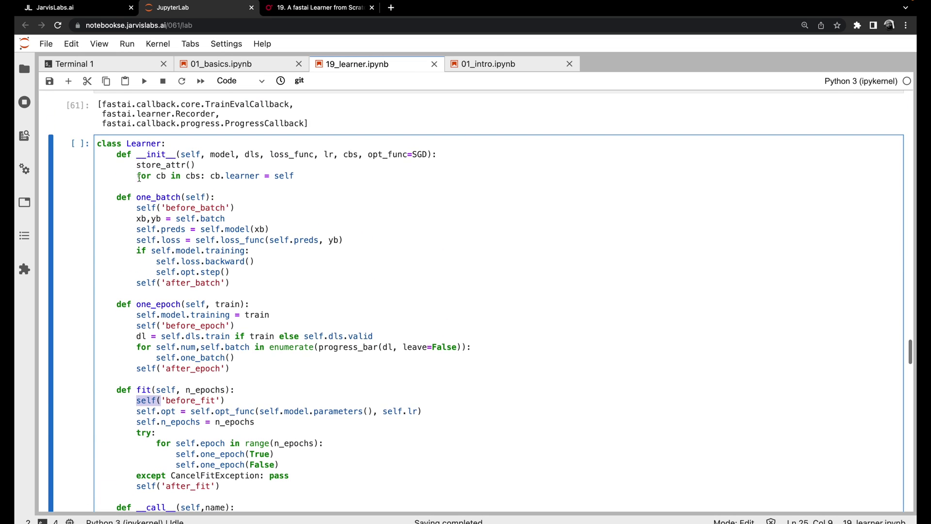
pyautogui.doubleClick(146, 144)
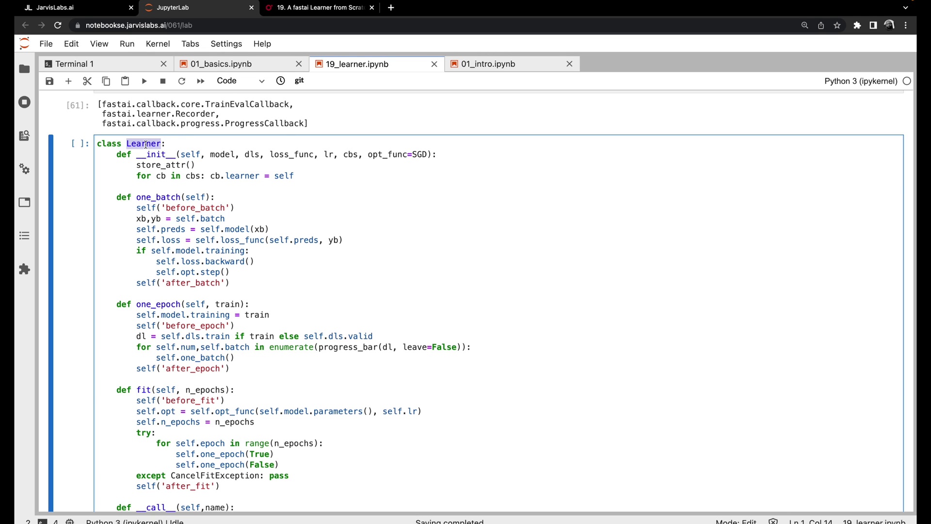
pyautogui.scroll(-1, 146, 144)
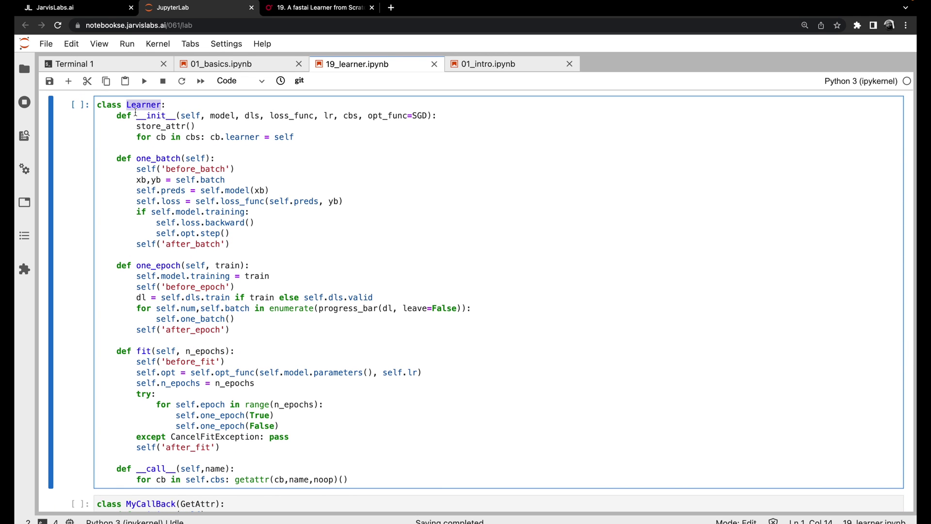
pyautogui.doubleClick(143, 469)
pyautogui.scroll(-1, 143, 469)
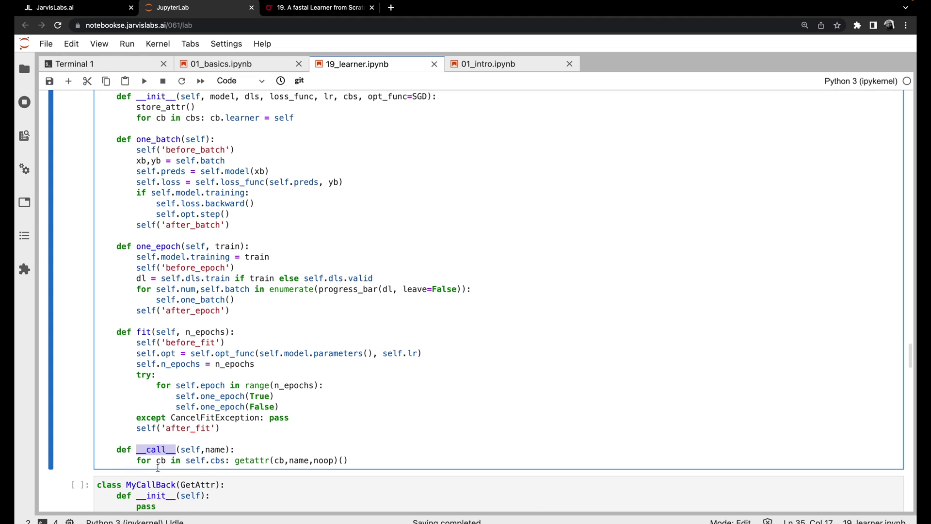
pyautogui.click(179, 465)
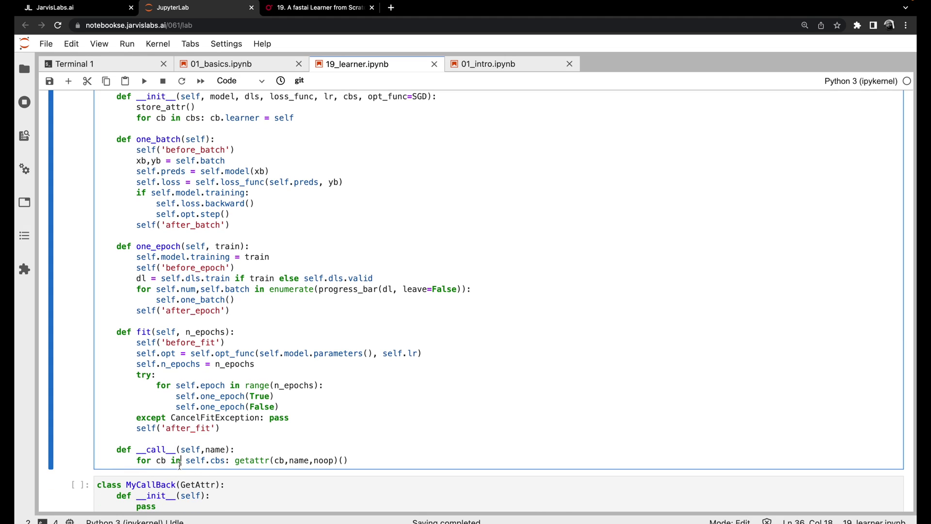
pyautogui.click(220, 462)
pyautogui.moveTo(221, 461); pyautogui.dragTo(142, 462)
pyautogui.scroll(-1, 138, 463)
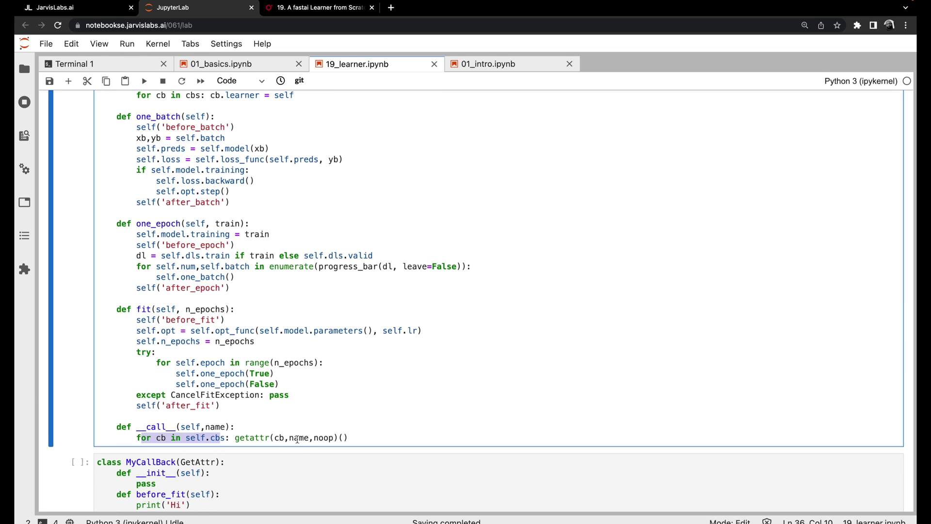
pyautogui.doubleClick(280, 438)
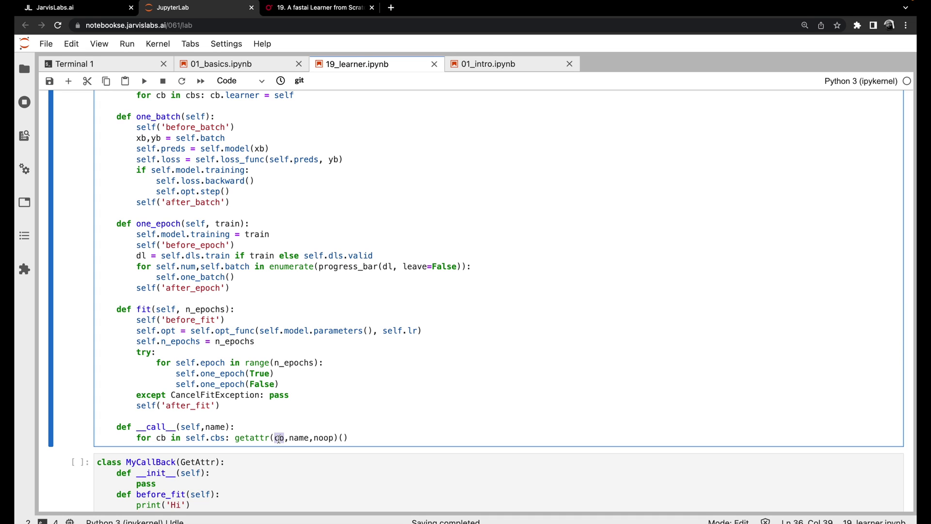
pyautogui.doubleClick(193, 320)
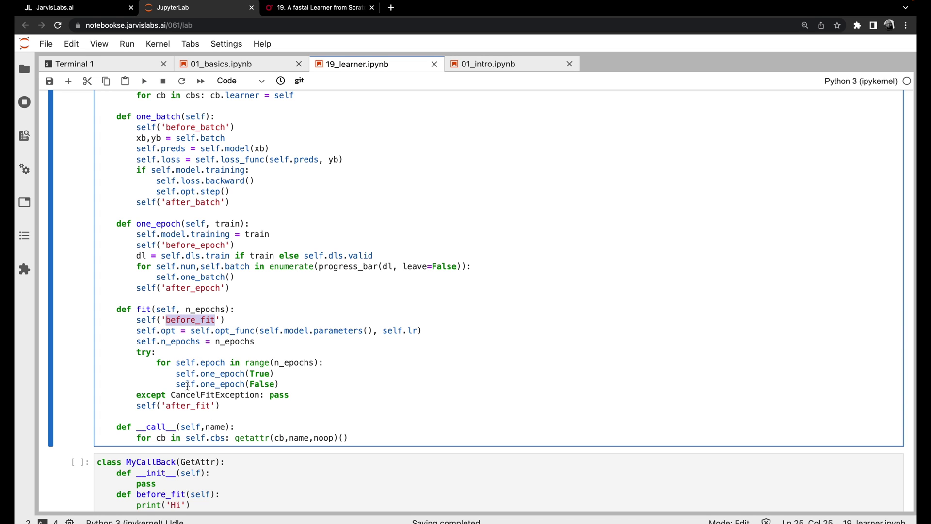
pyautogui.doubleClick(183, 406)
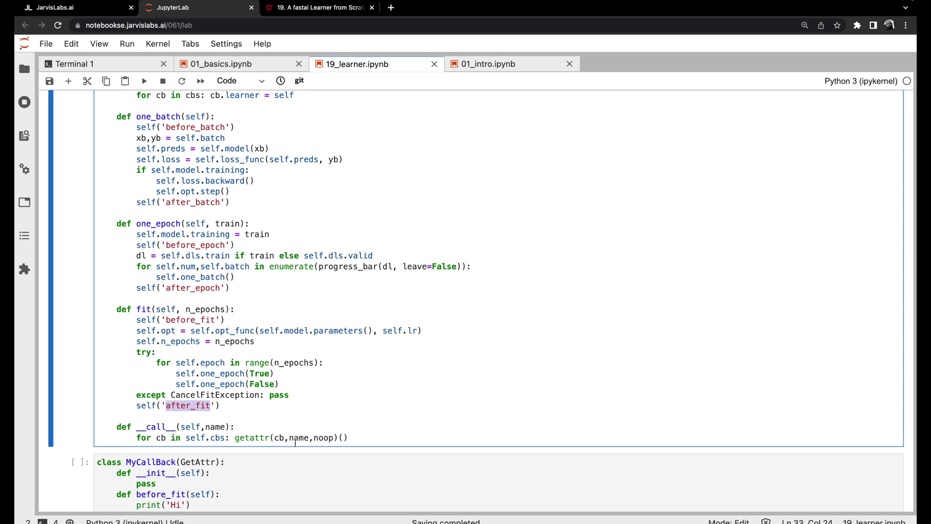
pyautogui.click(320, 439)
pyautogui.press('End')
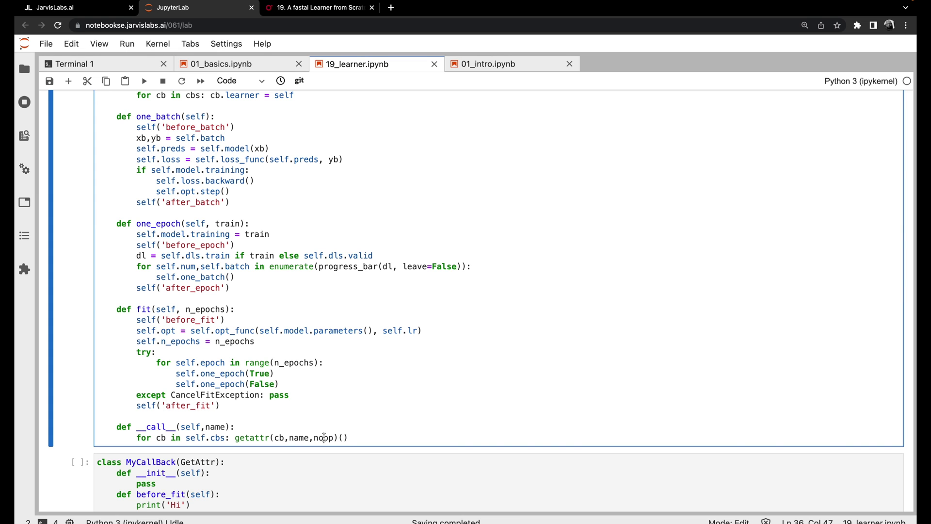
pyautogui.doubleClick(323, 437)
pyautogui.scroll(-1, 323, 437)
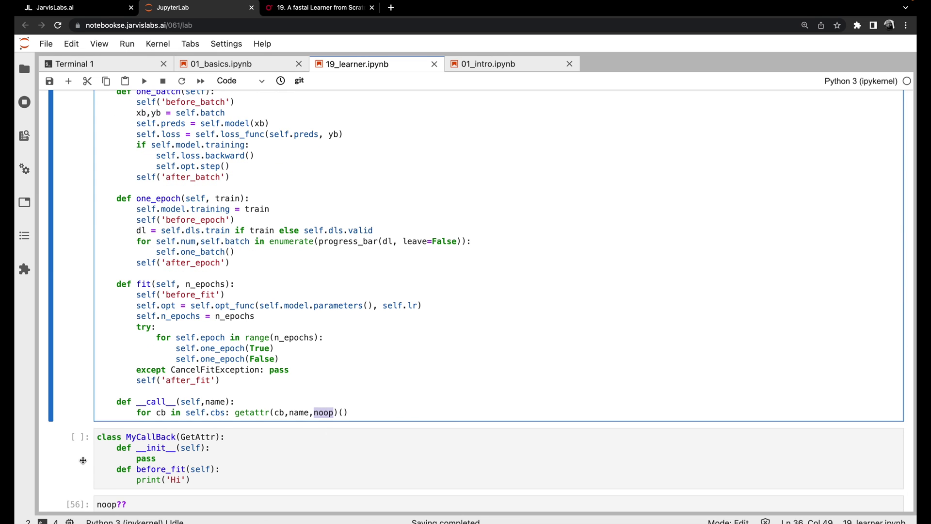
pyautogui.scroll(-2, 131, 438)
pyautogui.scroll(-2, 138, 441)
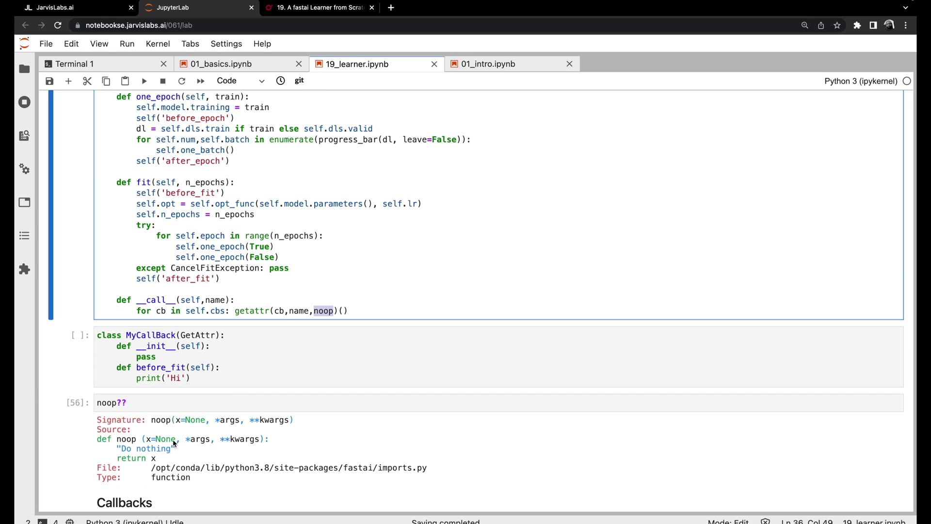
# Review the noop function body, then insert an empty cell above MyCallBack.
pyautogui.moveTo(176, 441); pyautogui.dragTo(96, 443)
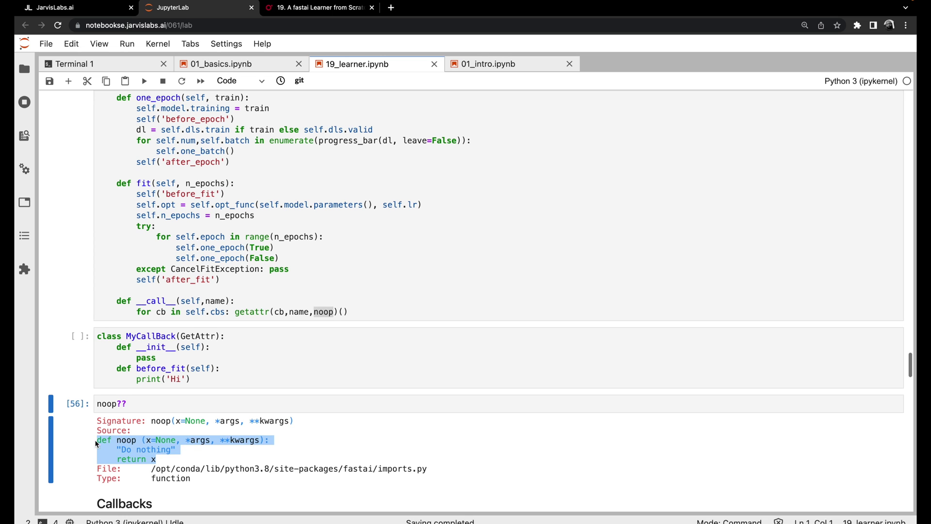
pyautogui.click(64, 369)
pyautogui.press('a')
pyautogui.scroll(3, 64, 369)
pyautogui.scroll(3, 64, 369)
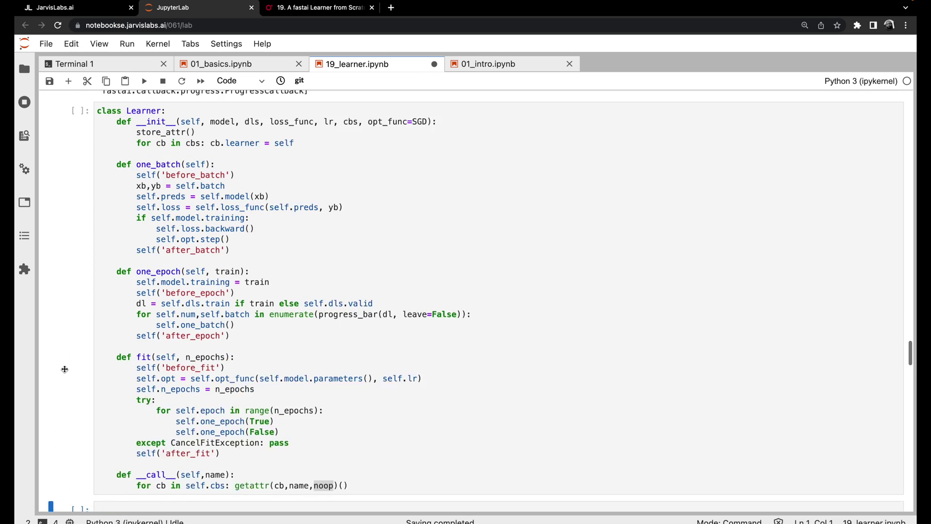
pyautogui.scroll(4, 64, 369)
pyautogui.scroll(1, 64, 369)
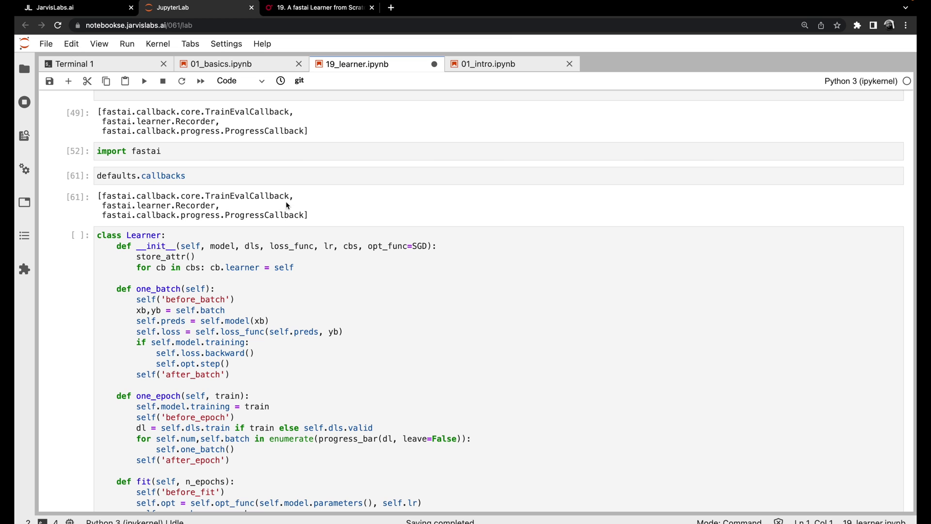
# Run fastai.callback.core.TrainEvalCallback?? in the new cell to show its source.
pyautogui.moveTo(289, 197); pyautogui.dragTo(102, 197)
pyautogui.hotkey('ctrl', 'c')
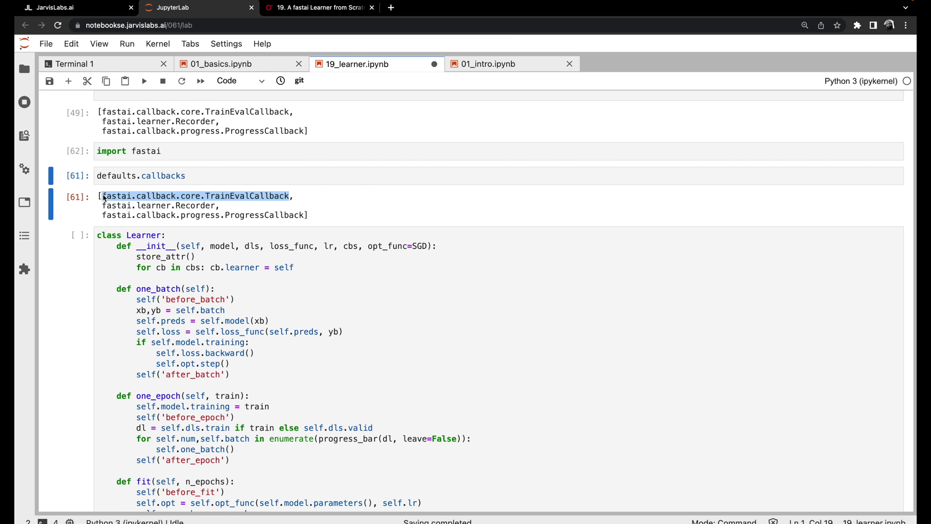
pyautogui.scroll(-9, 90, 306)
pyautogui.click(111, 385)
pyautogui.hotkey('ctrl', 'v')
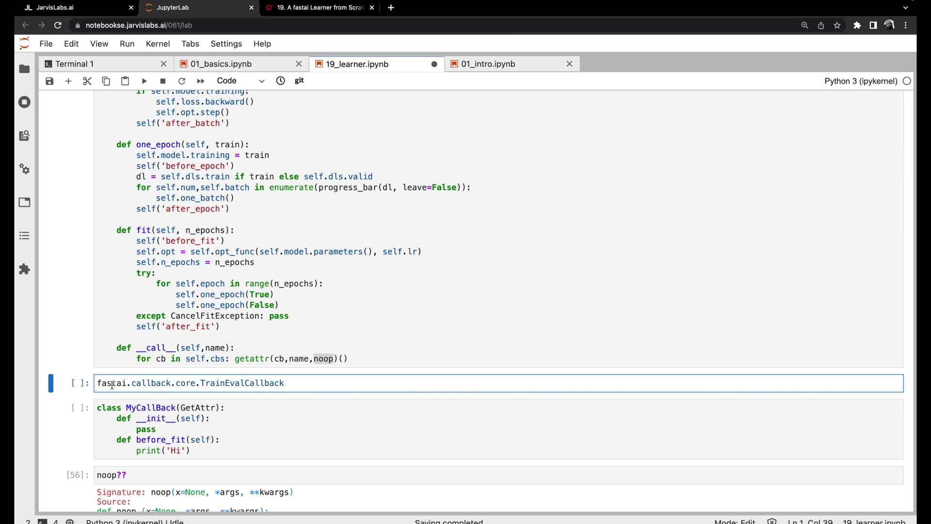
pyautogui.write('??')
pyautogui.hotkey('shift', 'Return')
pyautogui.scroll(-5, 15, 360)
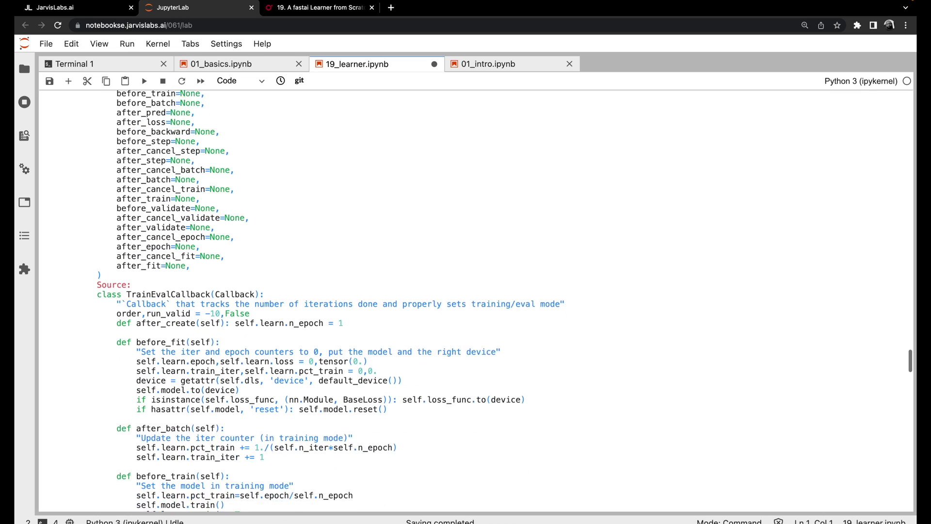
pyautogui.scroll(-1, 15, 361)
pyautogui.scroll(-1, 15, 361)
pyautogui.scroll(-1, 15, 360)
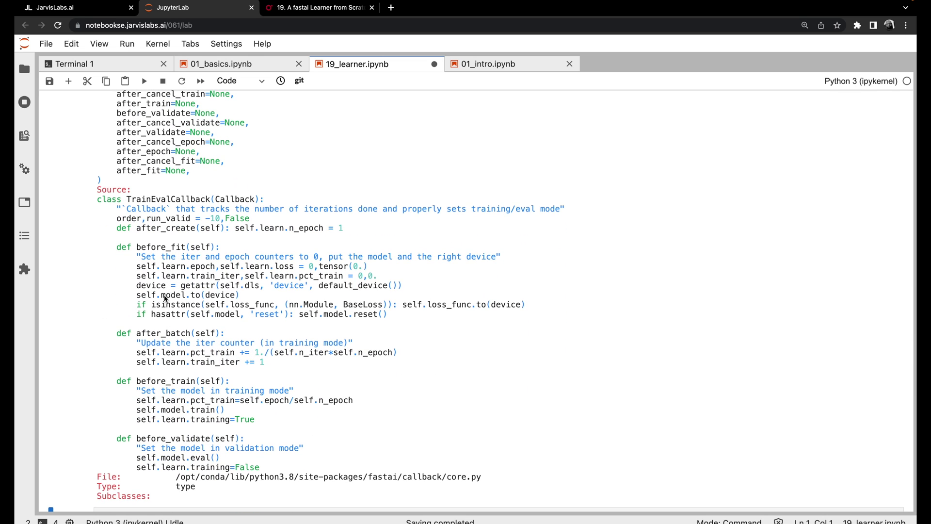
pyautogui.scroll(8, 151, 314)
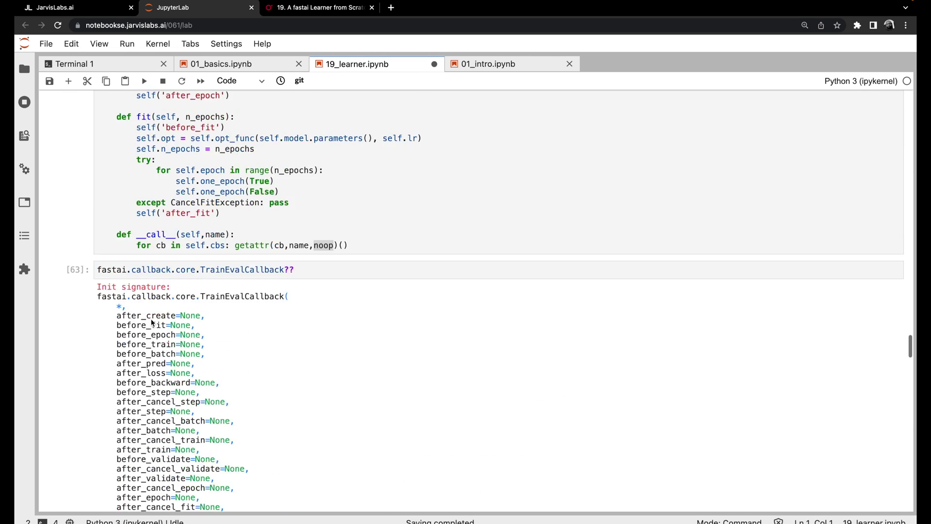
pyautogui.scroll(2, 151, 318)
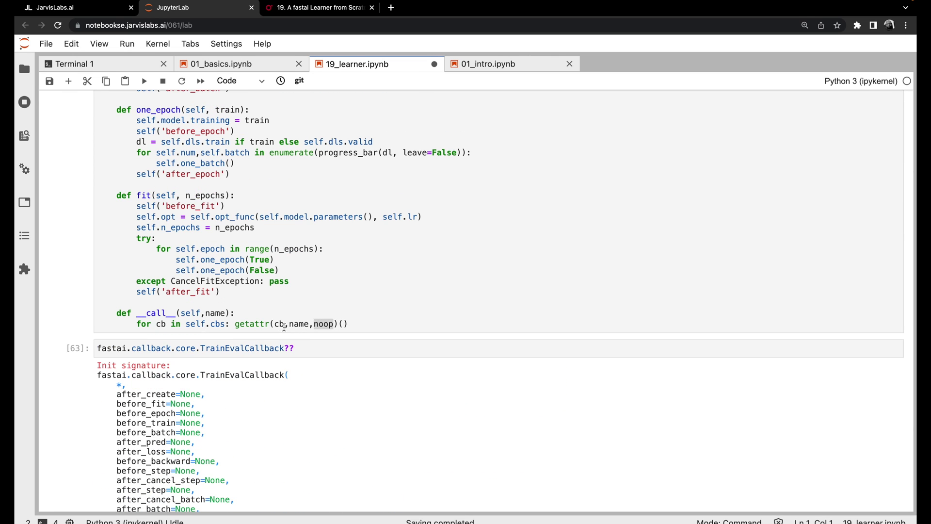
pyautogui.scroll(-3, 287, 334)
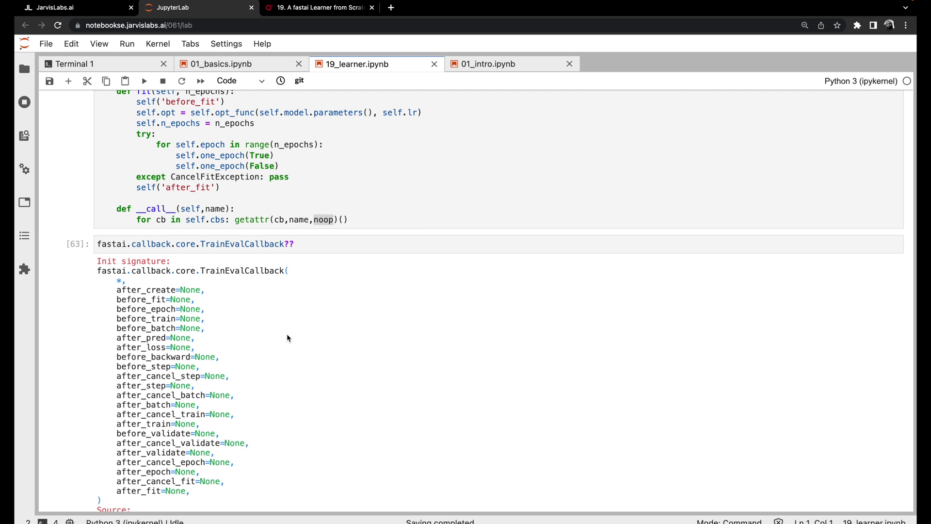
pyautogui.scroll(-4, 287, 334)
pyautogui.scroll(-1, 287, 334)
# Point out the TrainEvalCallback class name, after_fit in fit, and noop in getattr.
pyautogui.click(181, 339)
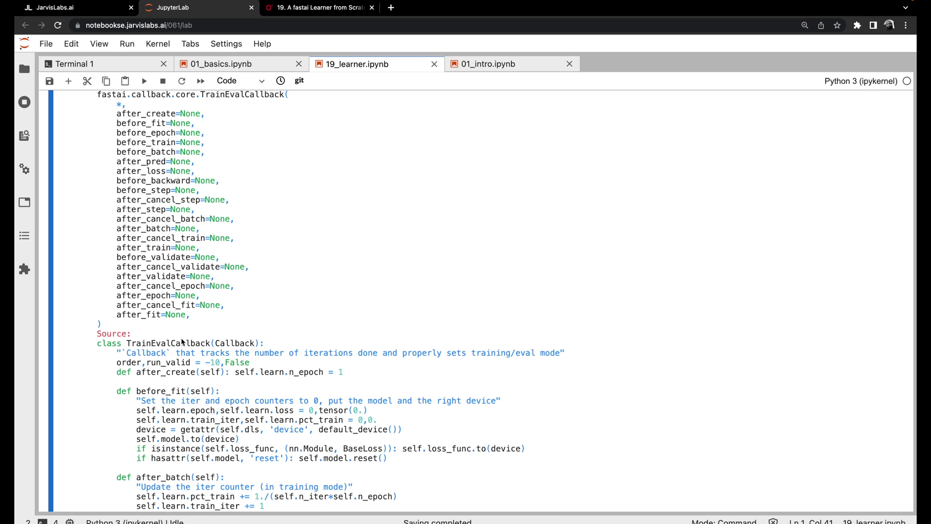
pyautogui.doubleClick(182, 340)
pyautogui.scroll(1, 182, 339)
pyautogui.scroll(4, 181, 339)
pyautogui.scroll(1, 182, 339)
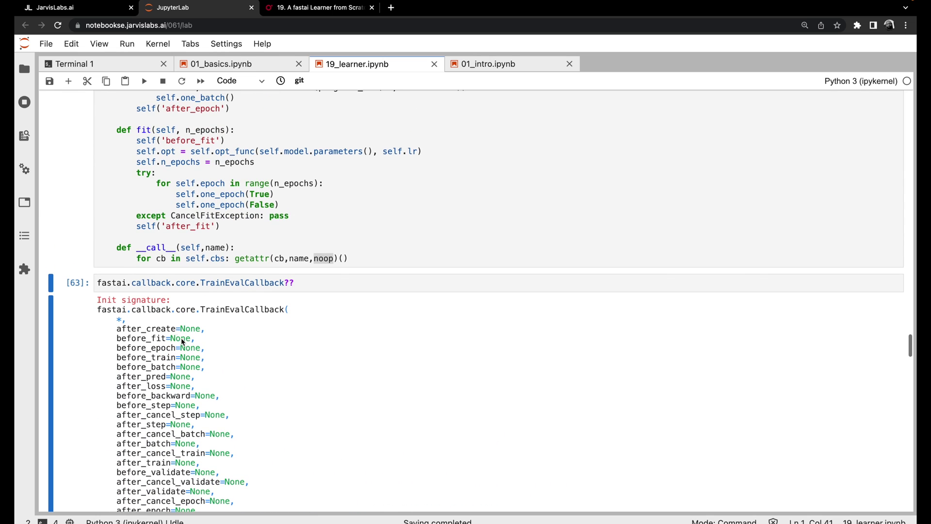
pyautogui.doubleClick(192, 227)
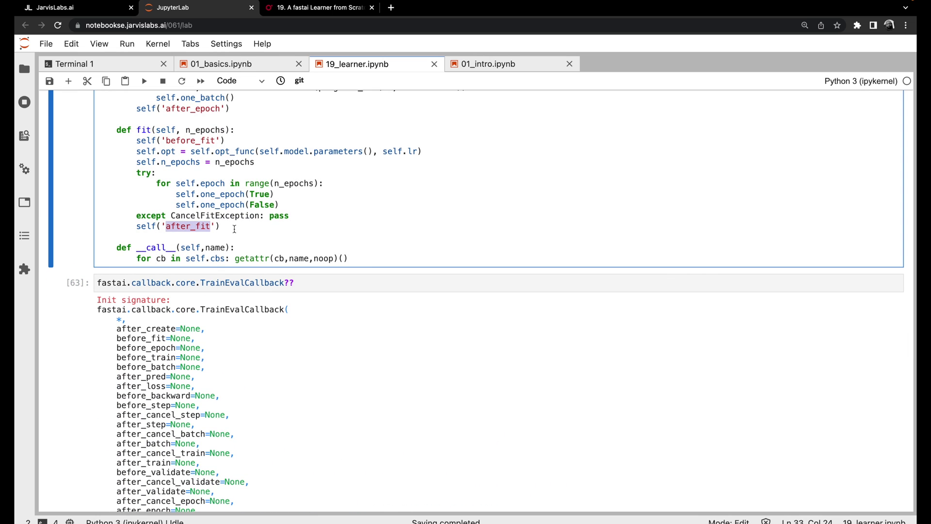
pyautogui.doubleClick(323, 260)
pyautogui.scroll(2, 239, 311)
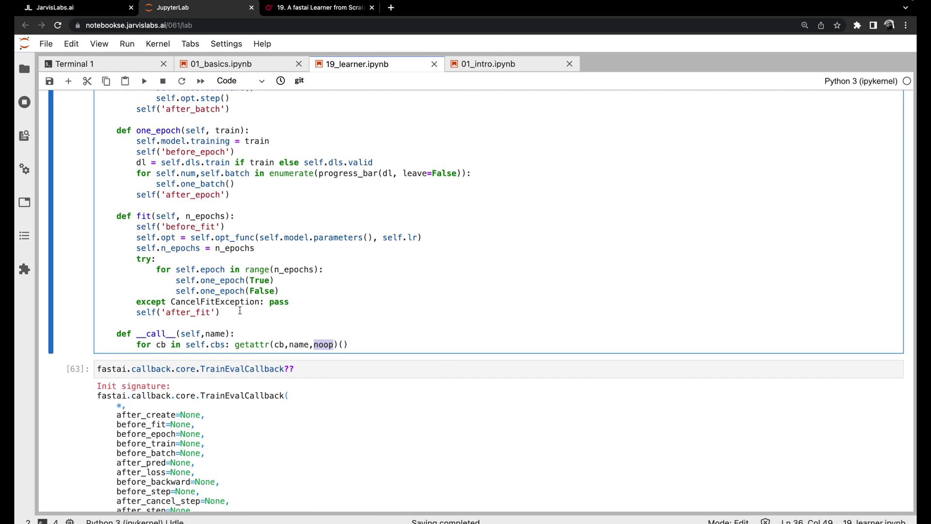
# Highlight the fit method's body and its self('before_fit') and self('after_fit') lines.
pyautogui.moveTo(240, 311); pyautogui.dragTo(101, 227)
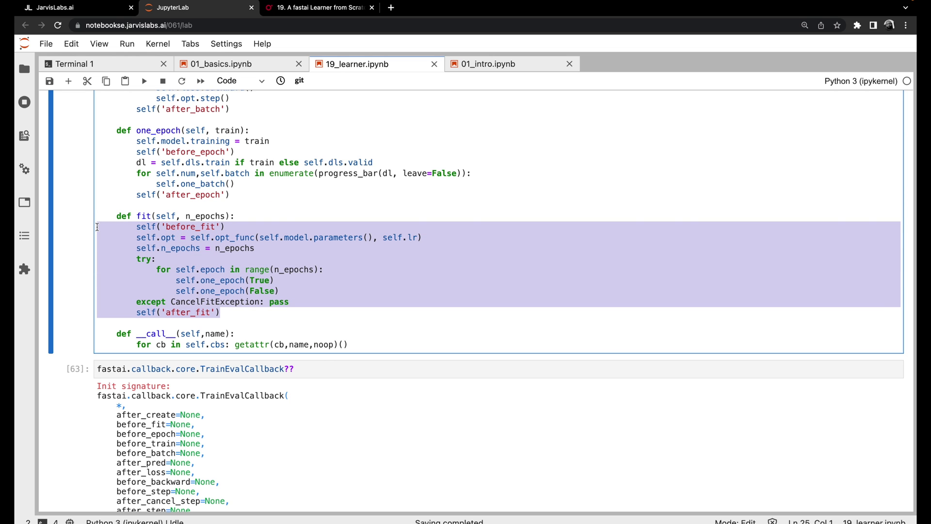
pyautogui.click(226, 227)
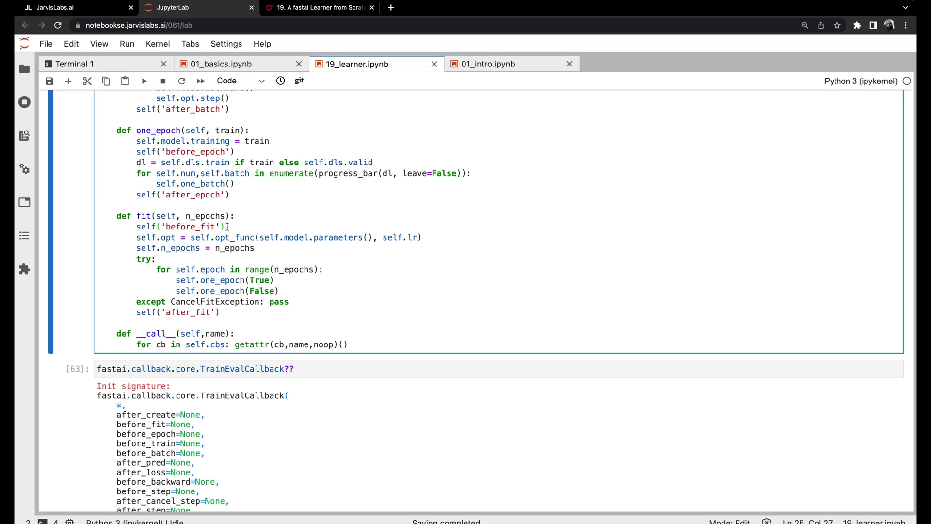
pyautogui.moveTo(226, 226); pyautogui.dragTo(138, 227)
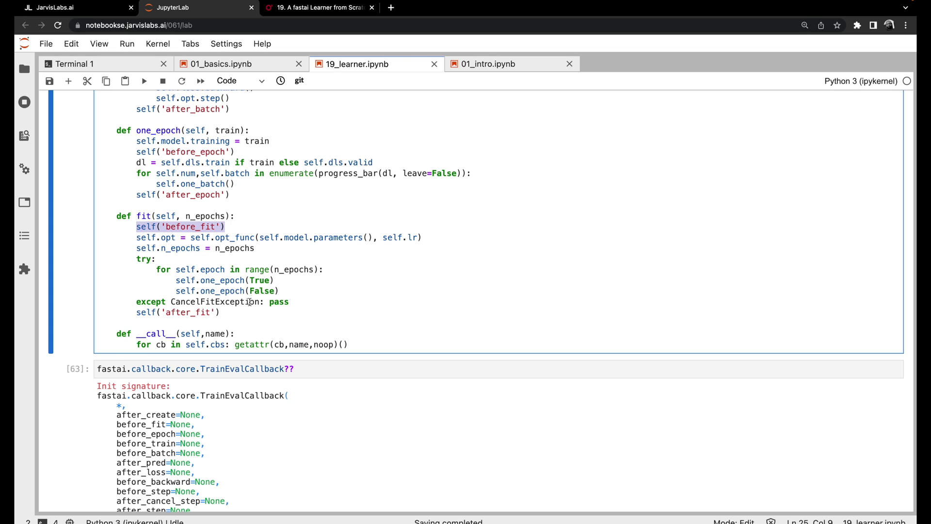
pyautogui.moveTo(221, 312); pyautogui.dragTo(138, 316)
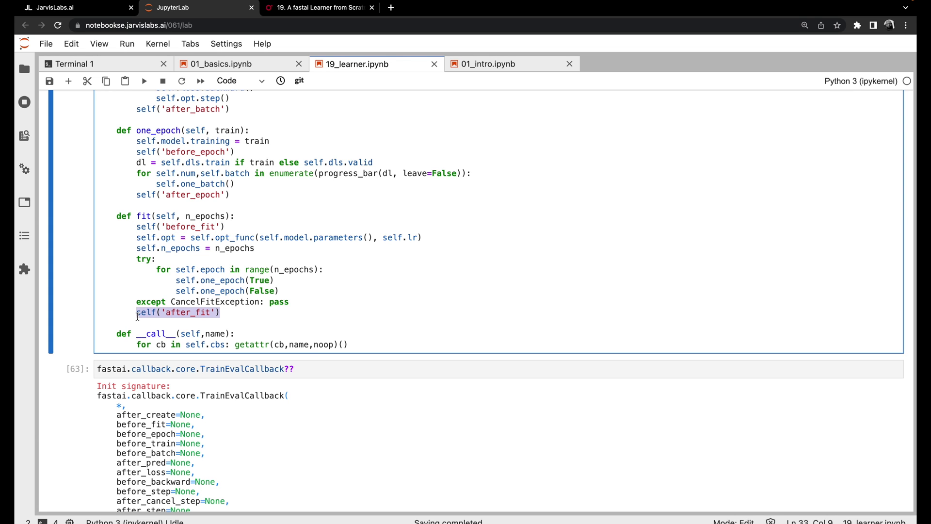
pyautogui.press('Right')
pyautogui.scroll(1, 138, 316)
pyautogui.doubleClick(223, 286)
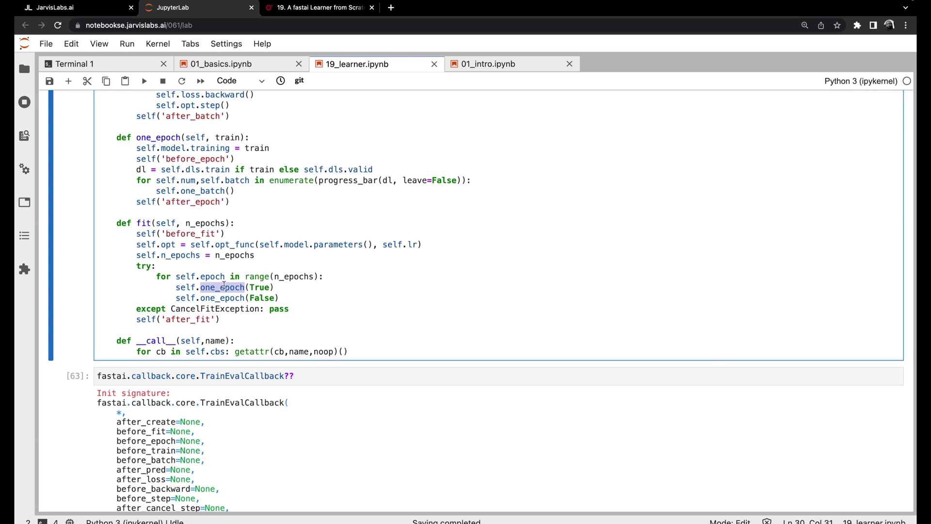
pyautogui.scroll(3, 224, 286)
pyautogui.scroll(1, 189, 273)
pyautogui.scroll(1, 167, 262)
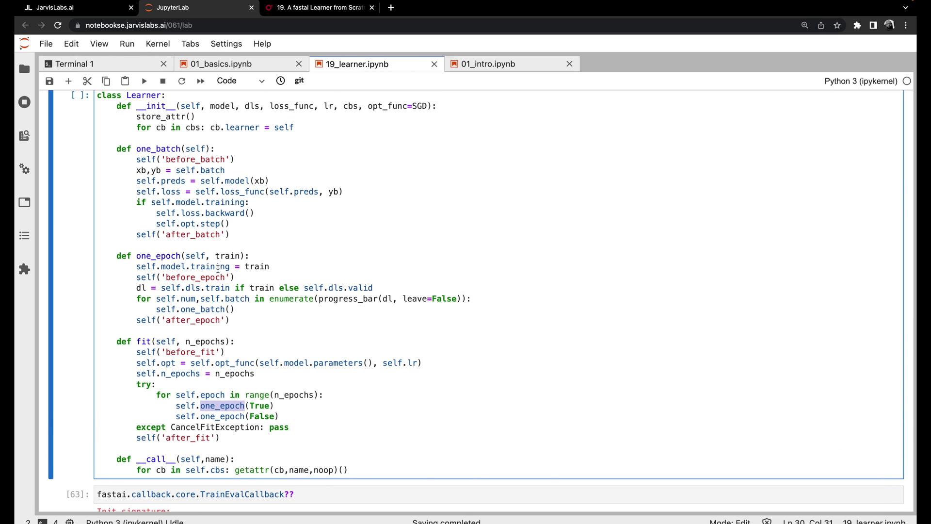
pyautogui.click(216, 268)
pyautogui.doubleClick(216, 268)
pyautogui.doubleClick(179, 268)
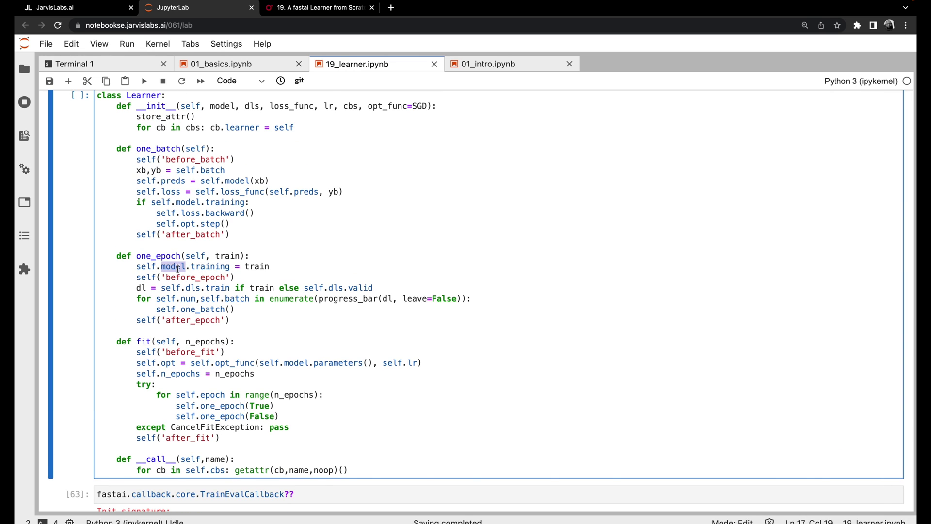
pyautogui.doubleClick(262, 268)
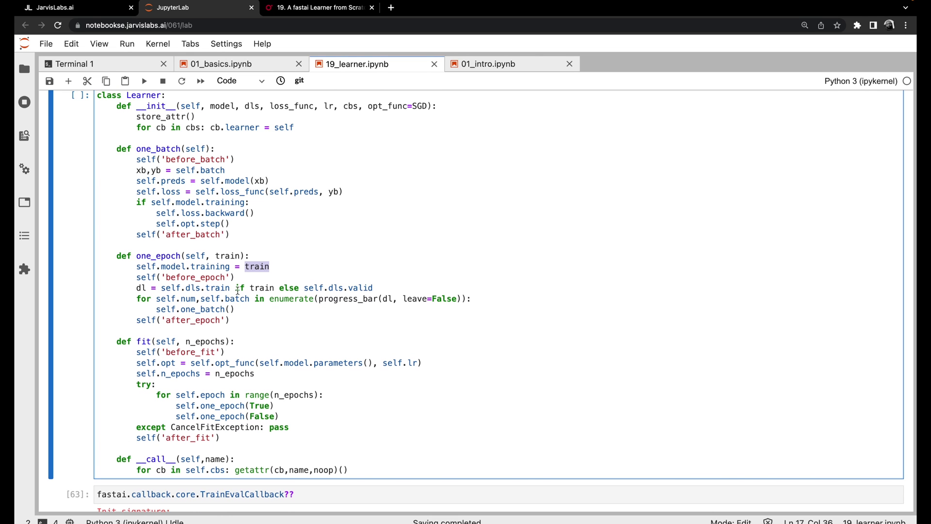
pyautogui.scroll(-1, 226, 273)
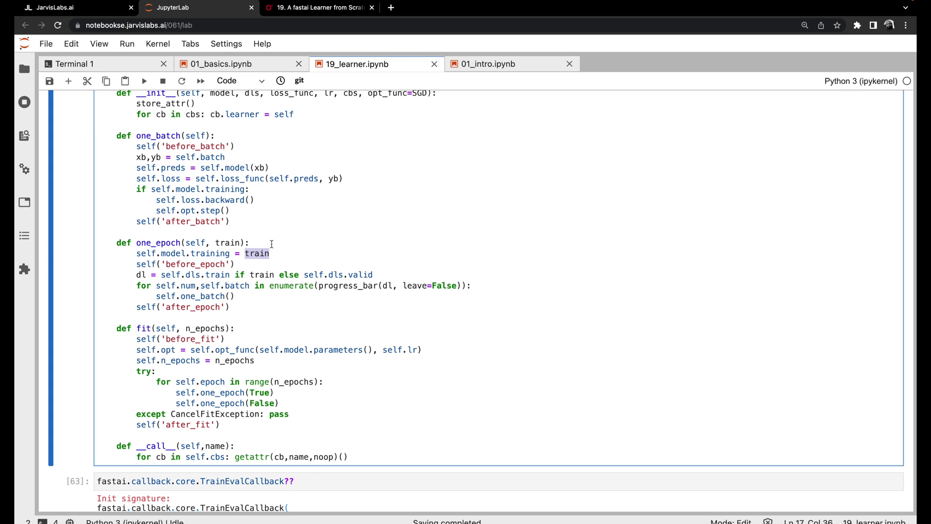
pyautogui.scroll(-1, 271, 244)
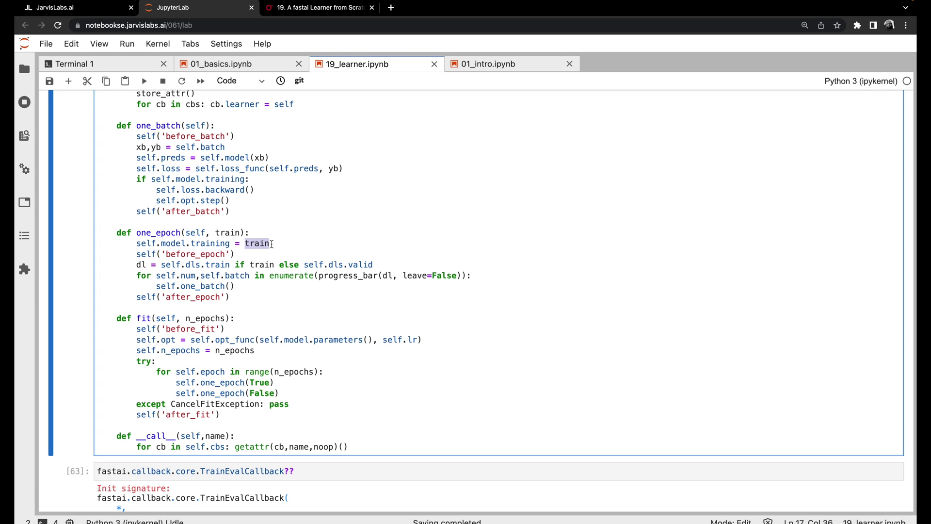
pyautogui.scroll(-1, 271, 243)
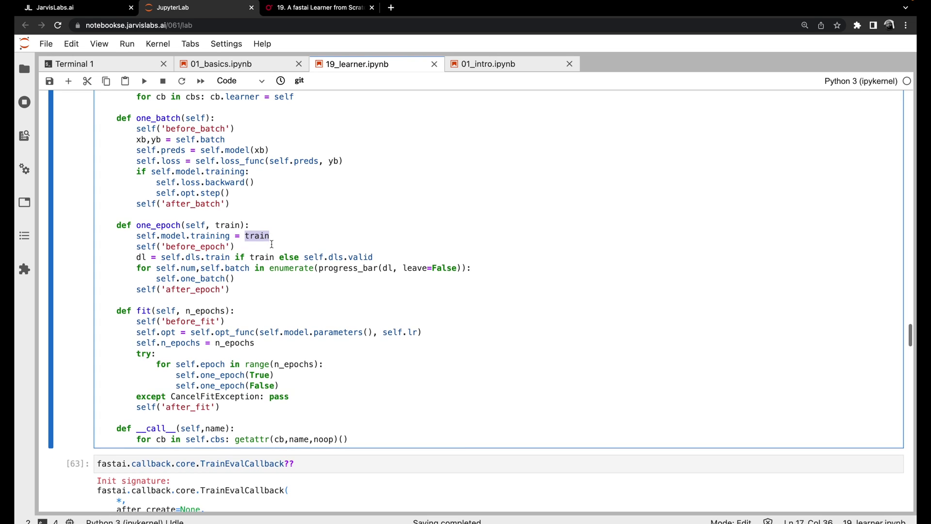
pyautogui.moveTo(235, 247); pyautogui.dragTo(137, 247)
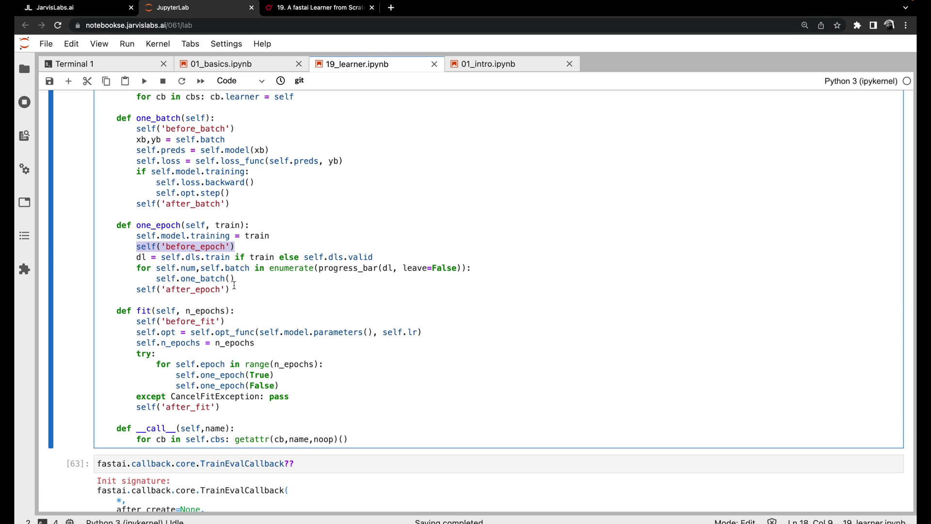
pyautogui.moveTo(230, 290); pyautogui.dragTo(136, 289)
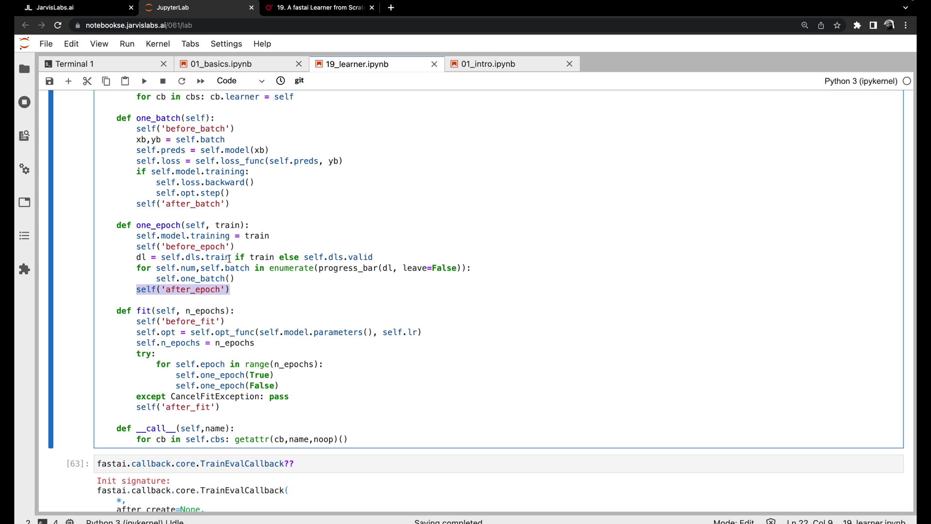
pyautogui.click(266, 258)
pyautogui.doubleClick(266, 258)
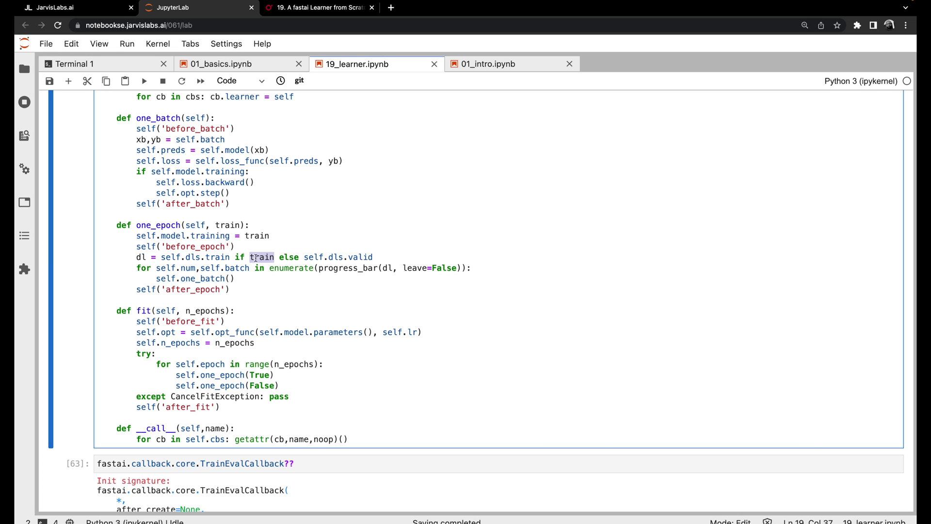
pyautogui.scroll(-2, 277, 264)
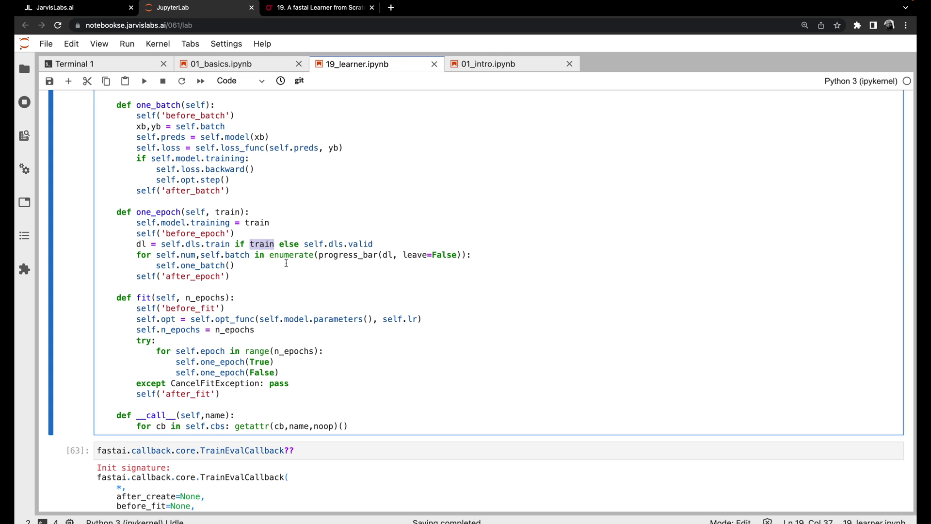
pyautogui.scroll(-1, 287, 263)
pyautogui.scroll(-1, 282, 259)
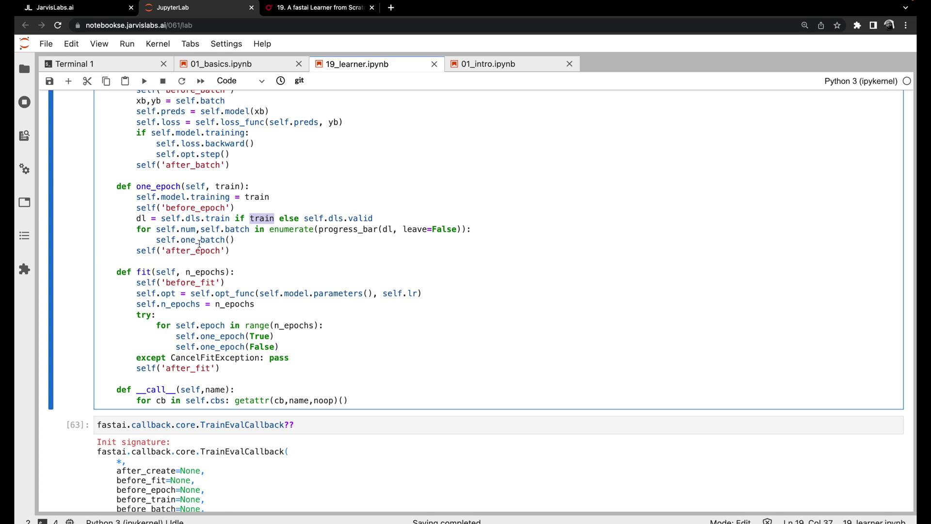
pyautogui.moveTo(233, 250); pyautogui.dragTo(81, 187)
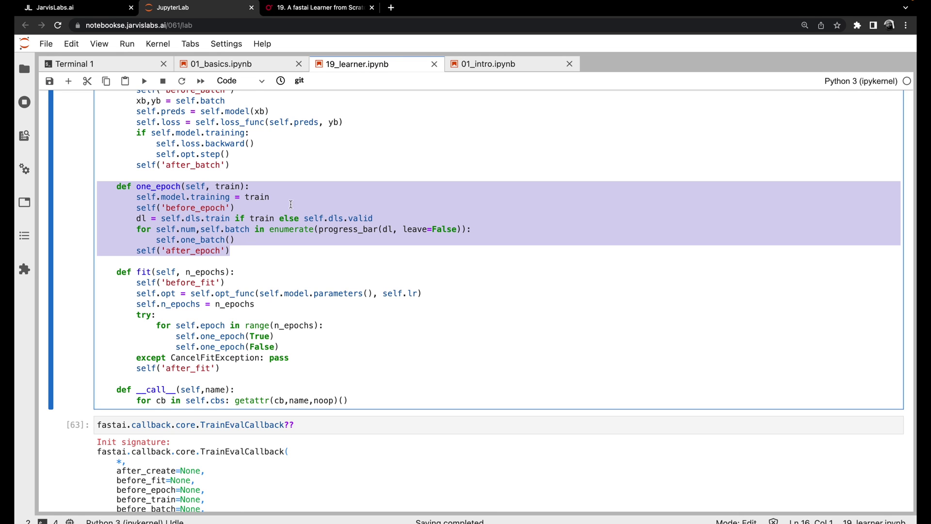
pyautogui.click(245, 251)
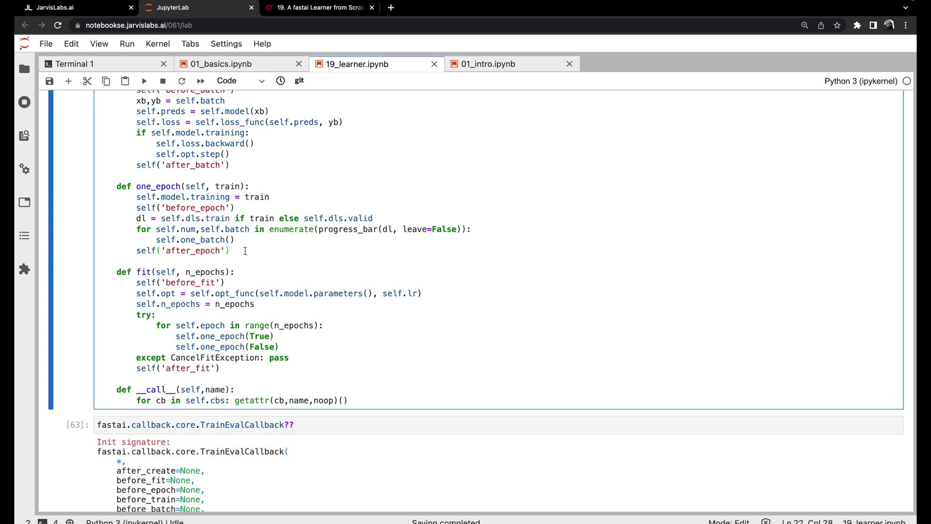
pyautogui.scroll(1, 245, 251)
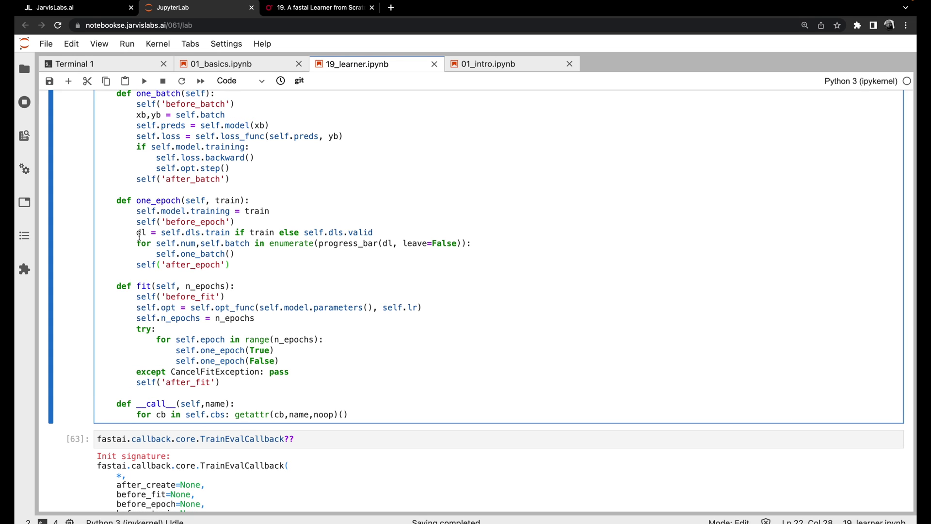
pyautogui.scroll(2, 139, 236)
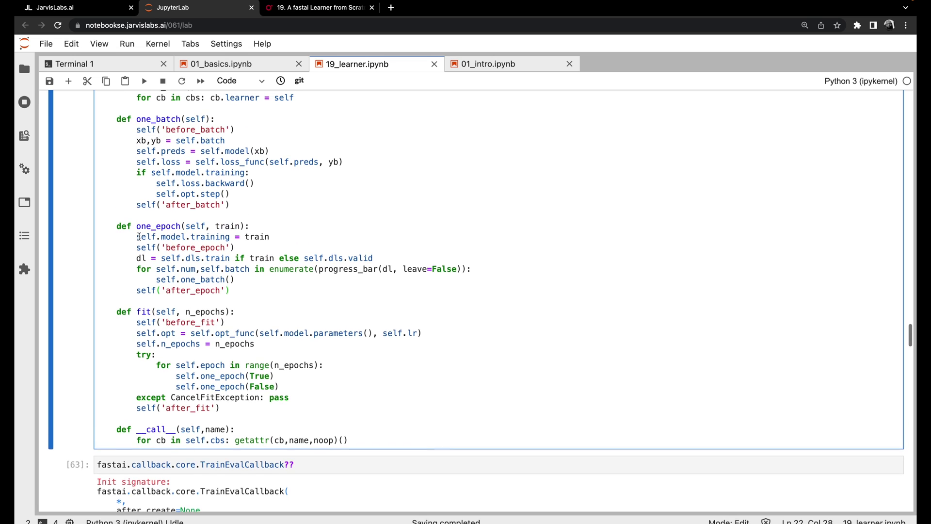
pyautogui.scroll(2, 138, 237)
pyautogui.doubleClick(143, 149)
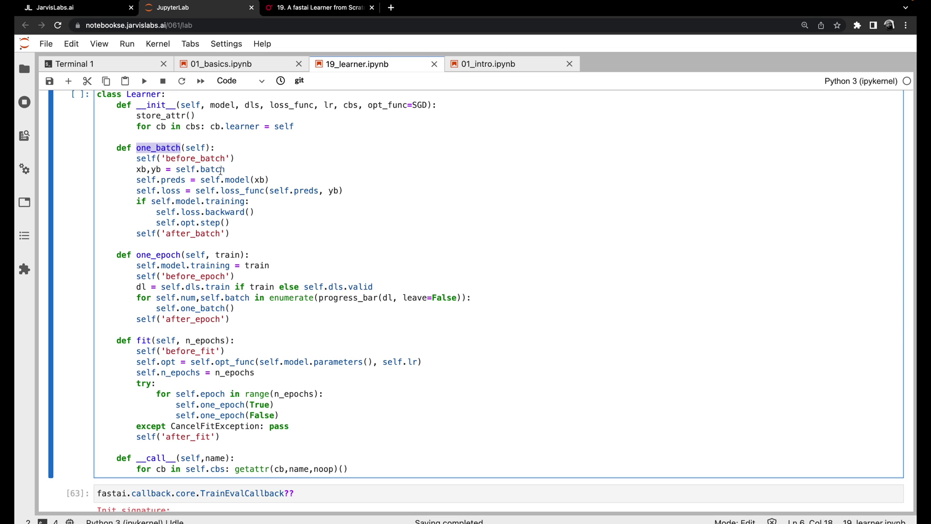
pyautogui.doubleClick(141, 169)
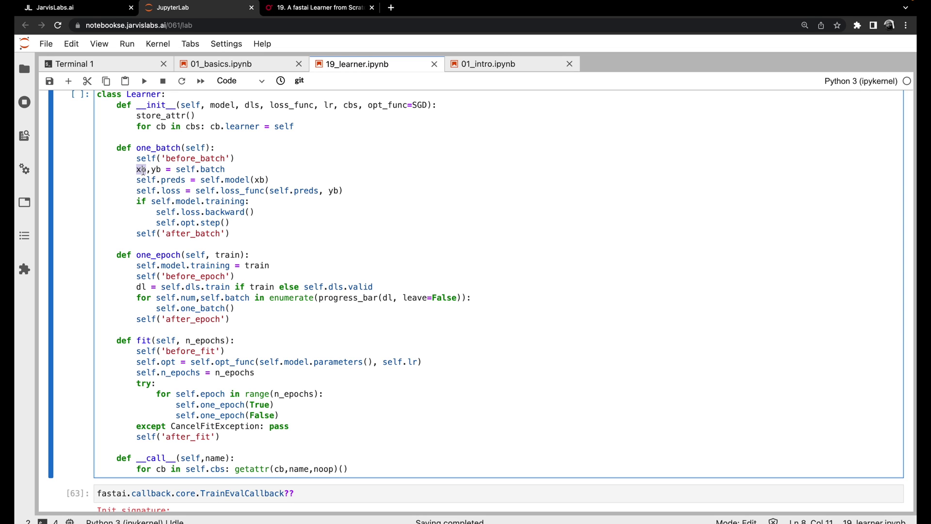
pyautogui.doubleClick(155, 170)
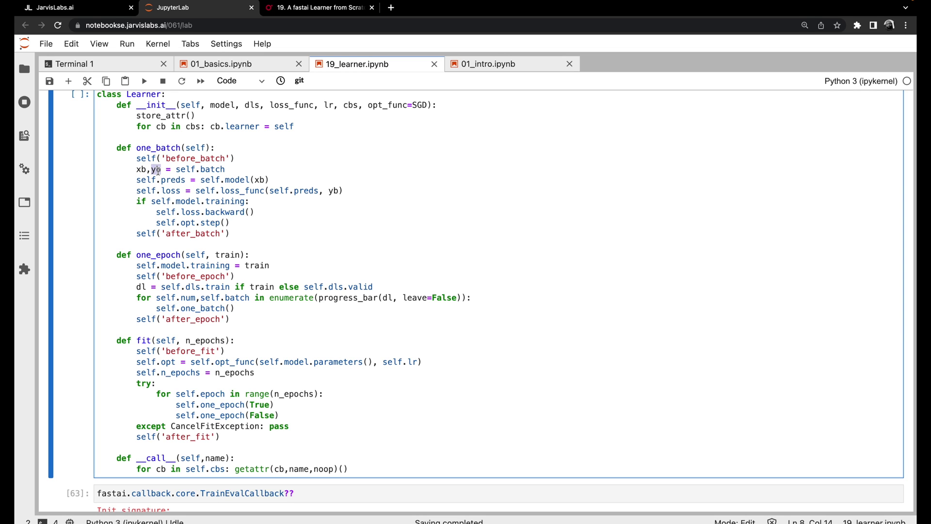
pyautogui.doubleClick(259, 179)
pyautogui.doubleClick(175, 180)
pyautogui.doubleClick(312, 191)
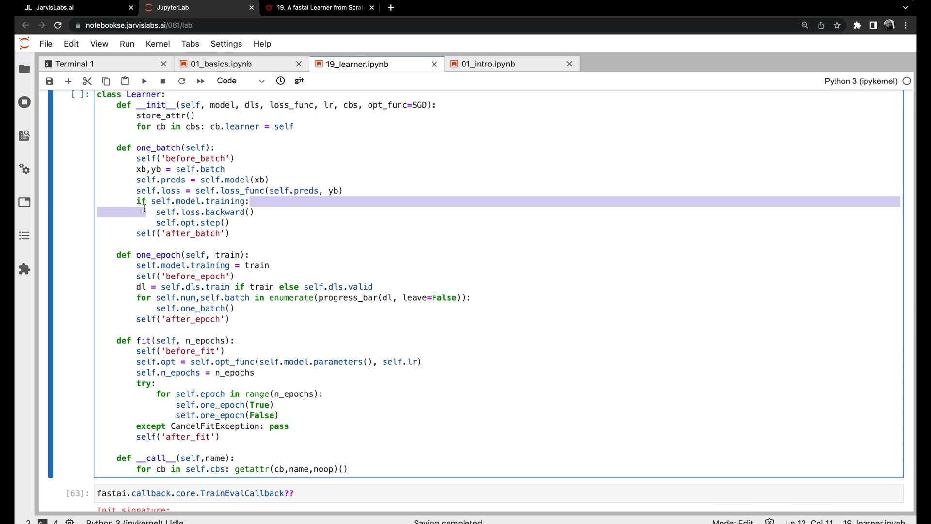
pyautogui.moveTo(250, 201); pyautogui.dragTo(102, 203)
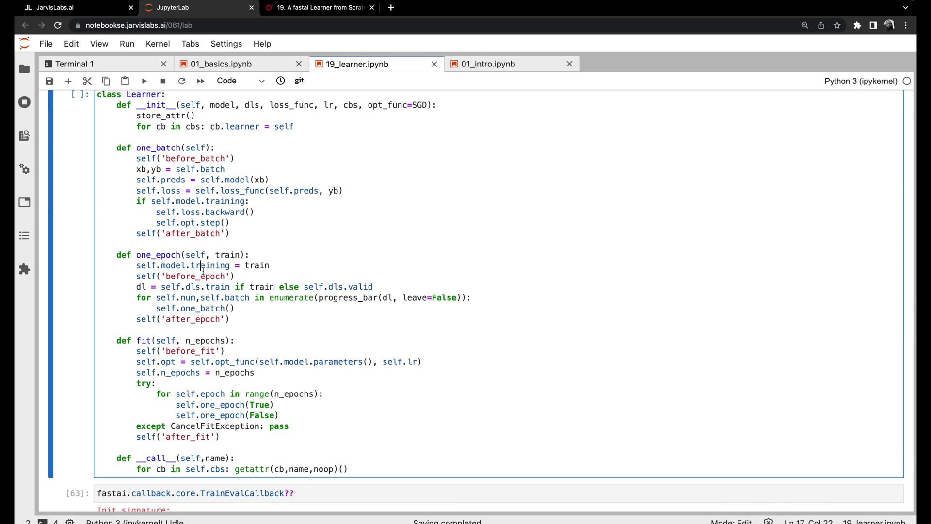
pyautogui.moveTo(255, 212)
pyautogui.mouseDown()
pyautogui.moveTo(182, 210)
pyautogui.moveTo(156, 223)
pyautogui.mouseUp()
pyautogui.doubleClick(228, 212)
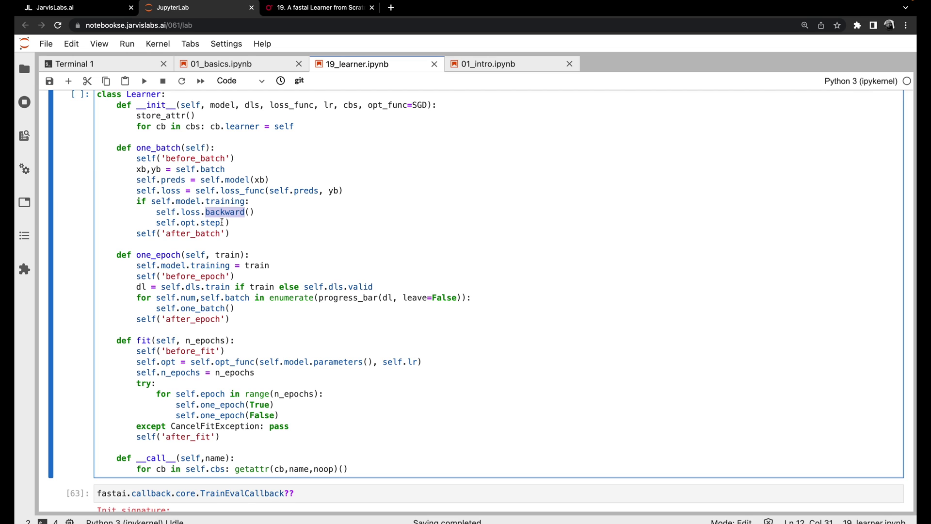
pyautogui.doubleClick(209, 223)
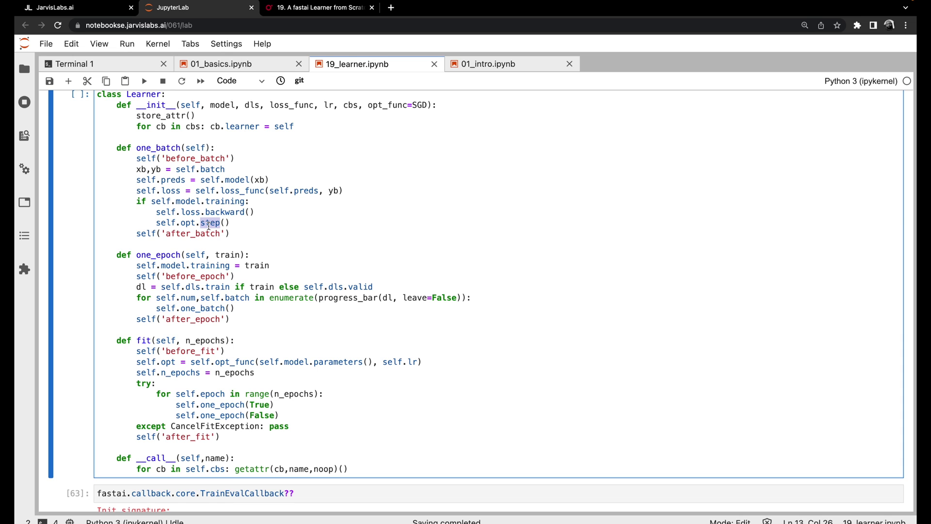
pyautogui.moveTo(230, 223); pyautogui.dragTo(98, 211)
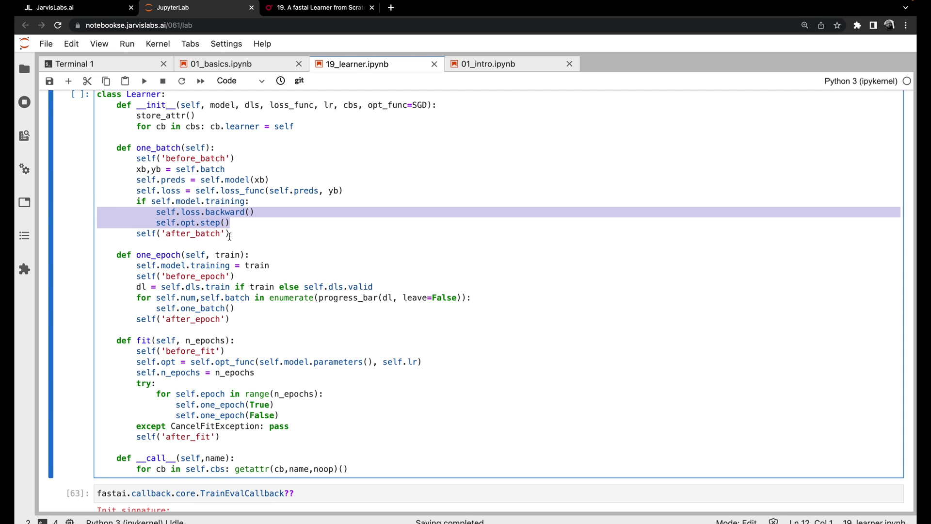
pyautogui.moveTo(229, 235); pyautogui.dragTo(100, 237)
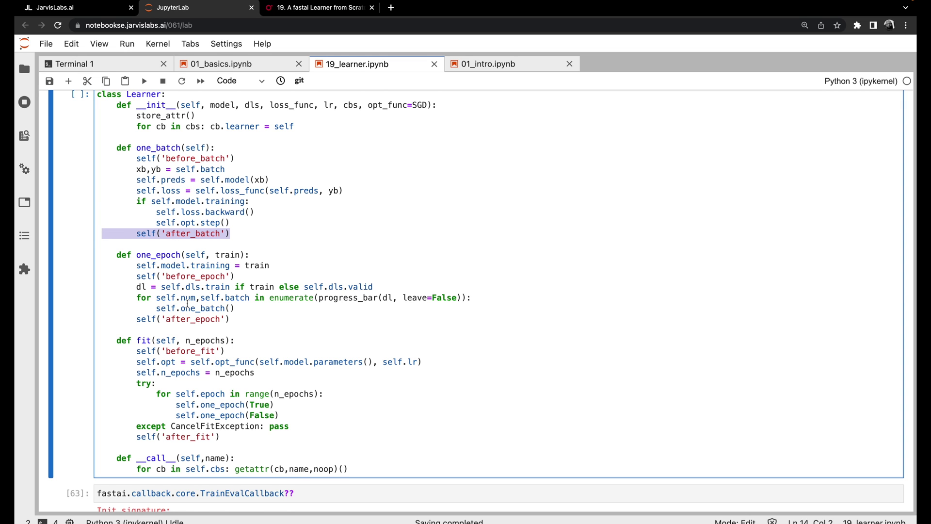
pyautogui.scroll(-1, 187, 303)
pyautogui.scroll(1, 187, 303)
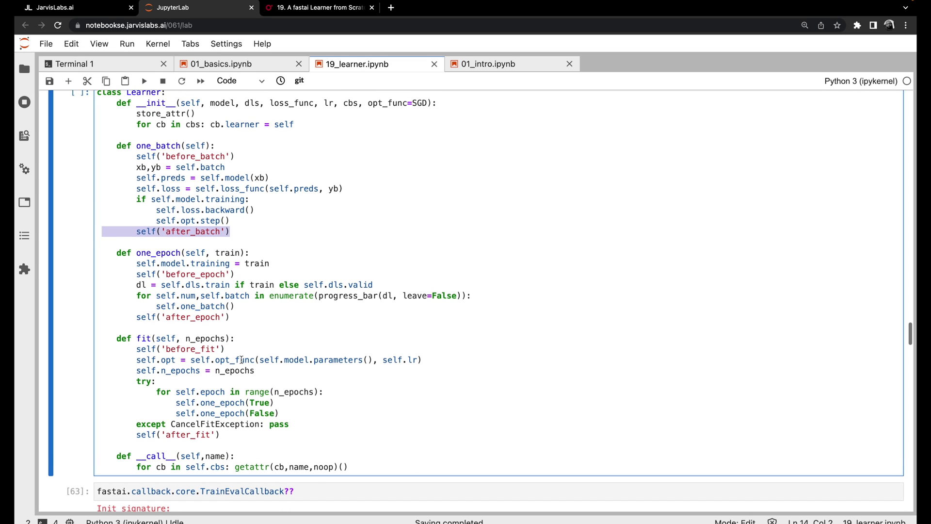
pyautogui.scroll(3, 242, 359)
pyautogui.hotkey('shift', 'Return')
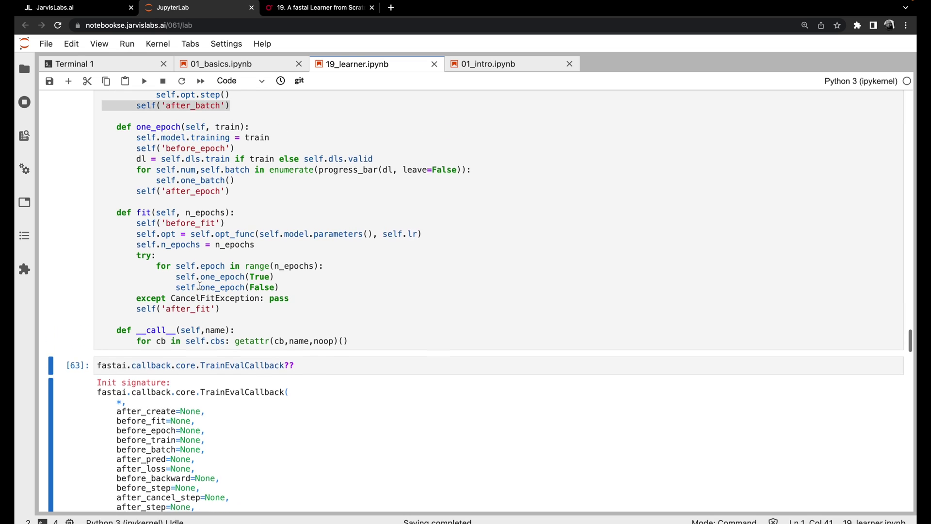
pyautogui.scroll(1, 200, 286)
pyautogui.scroll(3, 201, 286)
pyautogui.scroll(2, 201, 286)
pyautogui.scroll(1, 200, 286)
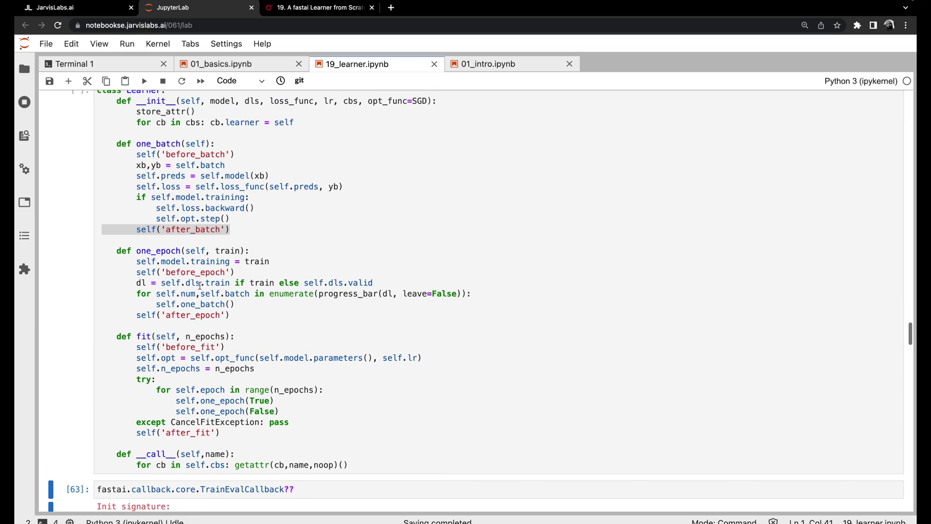
pyautogui.scroll(1, 200, 285)
pyautogui.scroll(1, 199, 285)
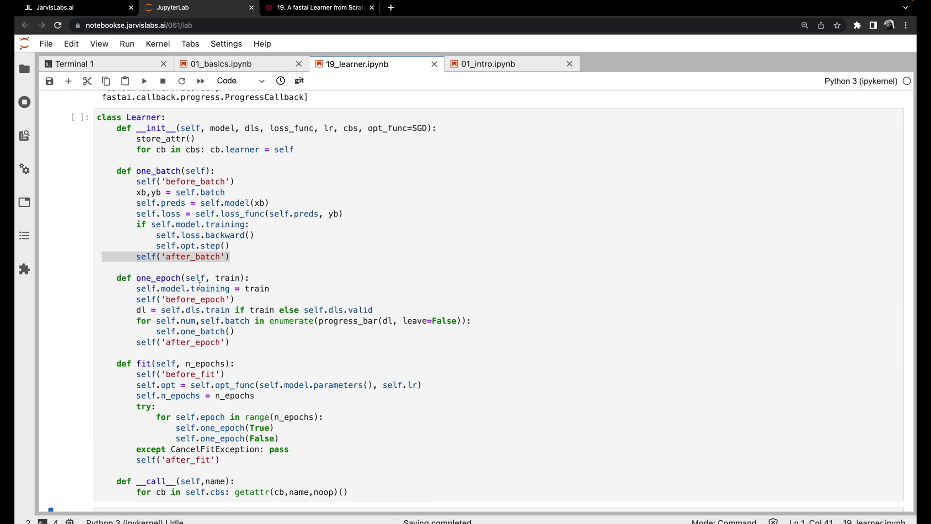
pyautogui.moveTo(361, 489)
pyautogui.mouseDown()
pyautogui.moveTo(122, 128)
pyautogui.moveTo(98, 117)
pyautogui.mouseUp()
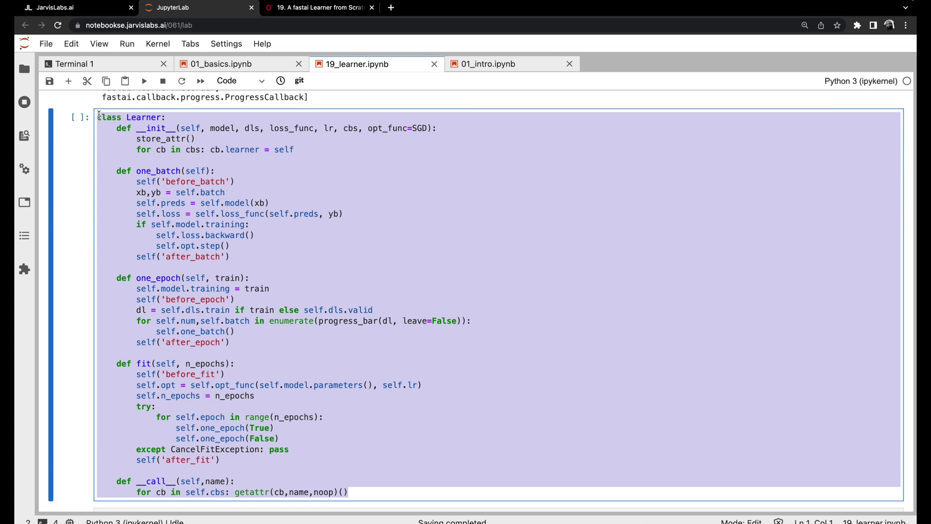
pyautogui.scroll(10, 199, 284)
pyautogui.click(199, 285)
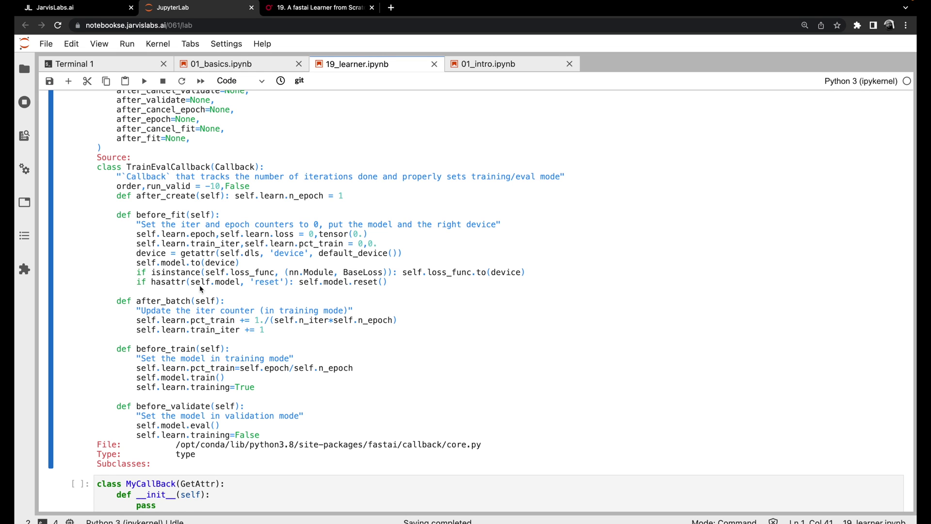
pyautogui.scroll(2, 200, 288)
pyautogui.scroll(2, 200, 288)
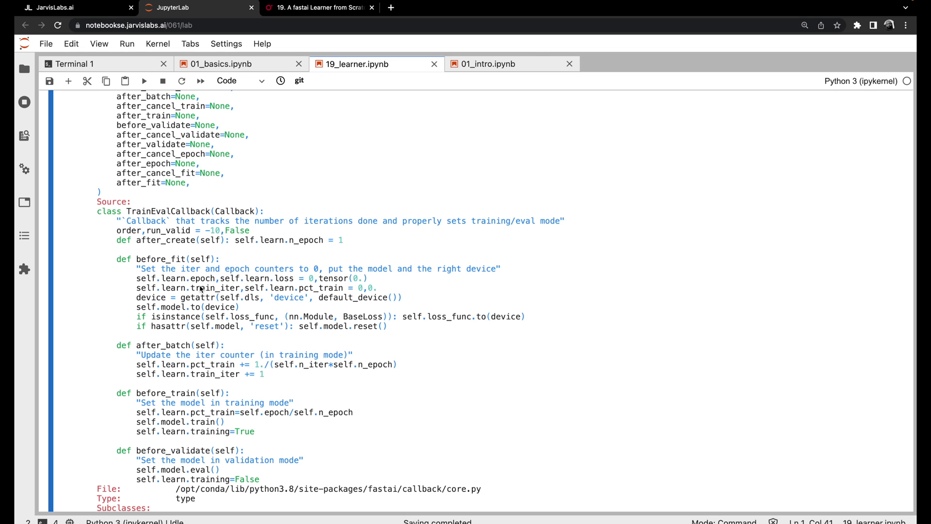
pyautogui.scroll(5, 200, 288)
pyautogui.scroll(5, 200, 289)
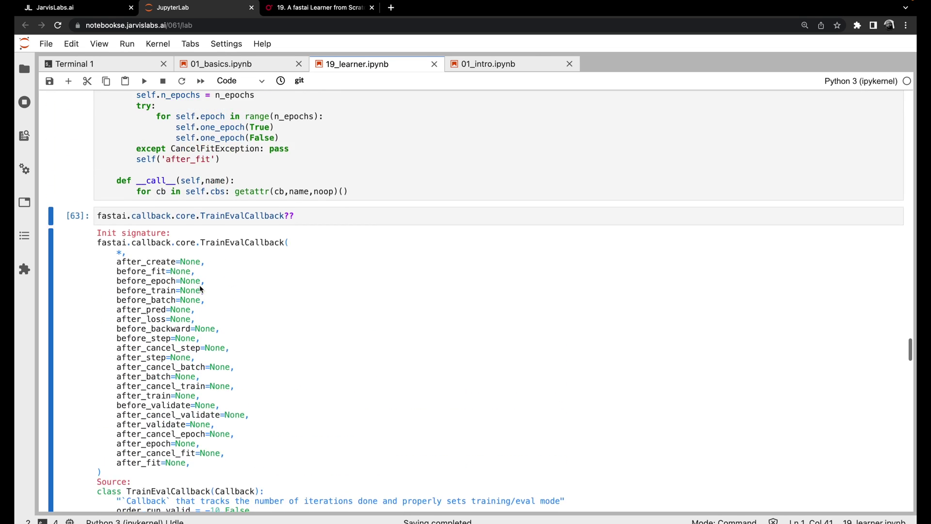
pyautogui.scroll(10, 258, 230)
pyautogui.click(258, 230)
pyautogui.hotkey('ctrl', 'a')
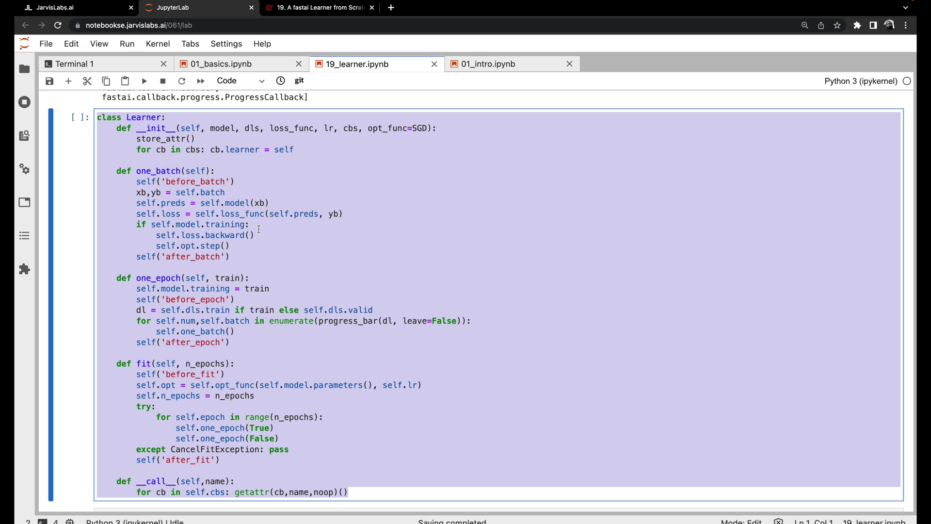